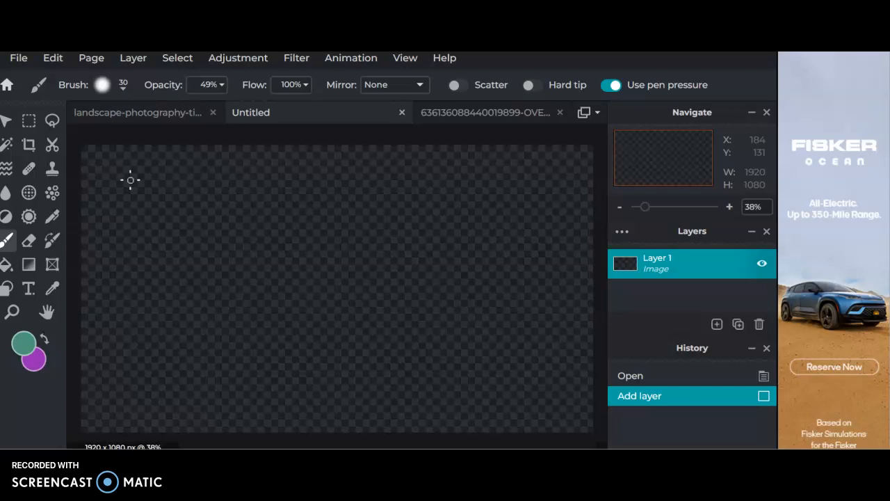
pyautogui.click(19, 59)
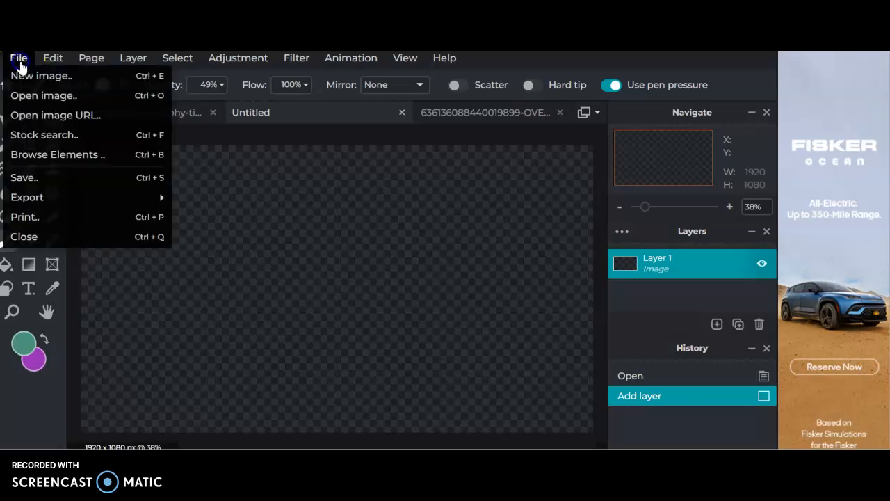
pyautogui.click(31, 103)
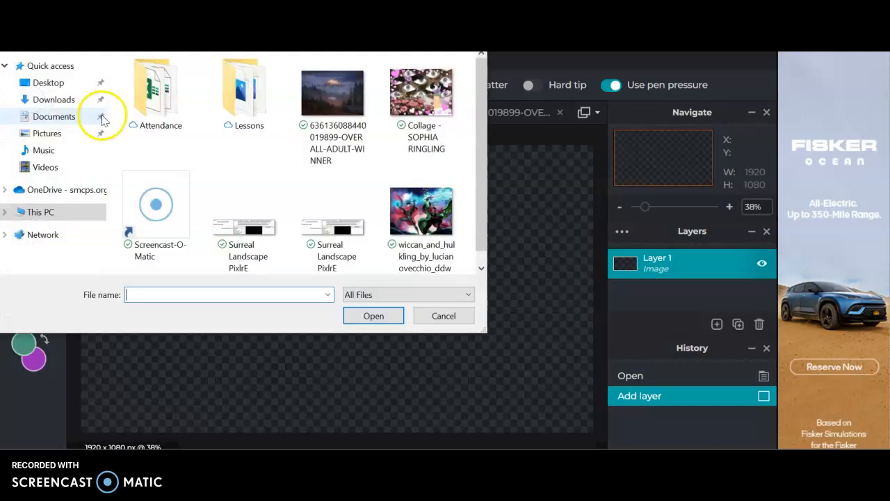
pyautogui.click(332, 94)
pyautogui.click(364, 317)
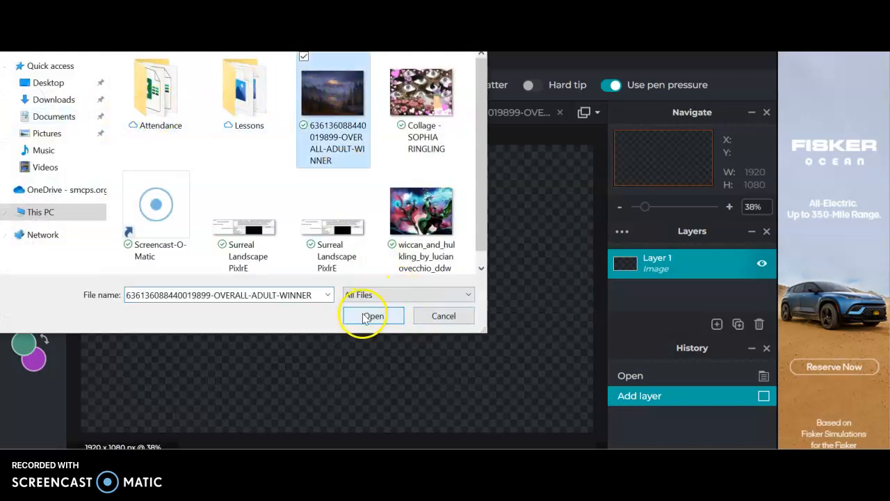
pyautogui.click(560, 377)
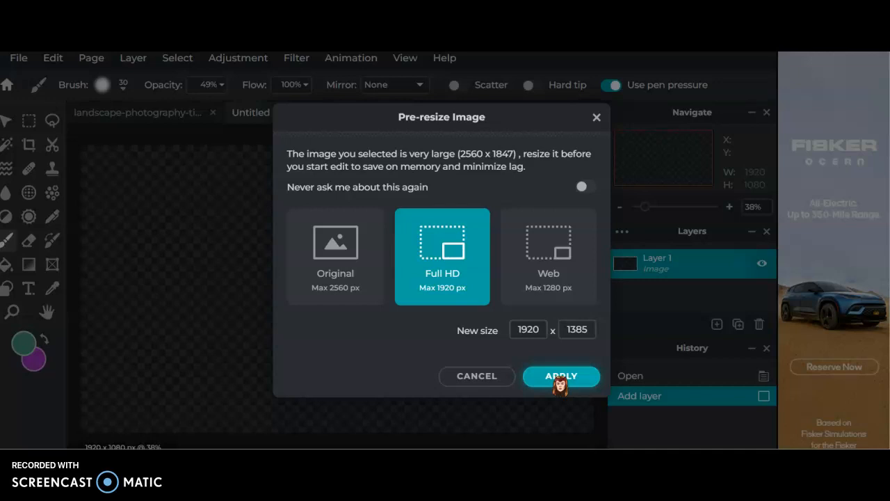
pyautogui.click(561, 376)
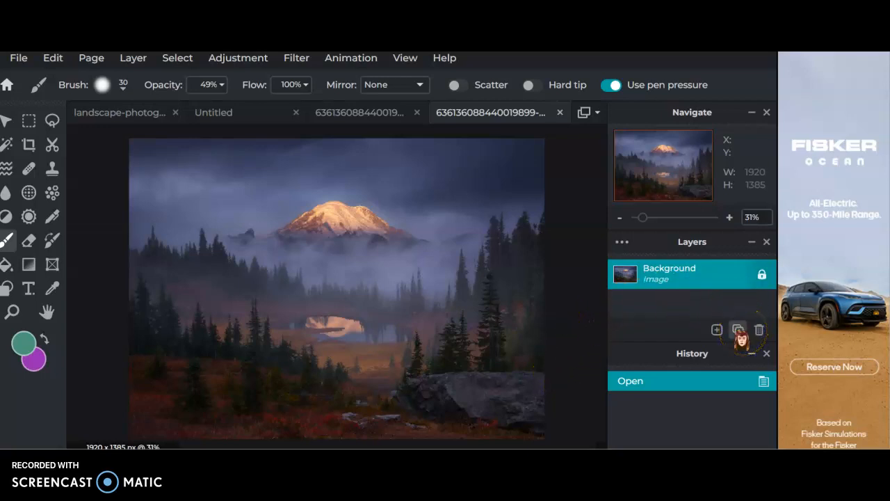
# - Duplicate the Background layer twice to create two copies above the locked original
pyautogui.click(738, 330)
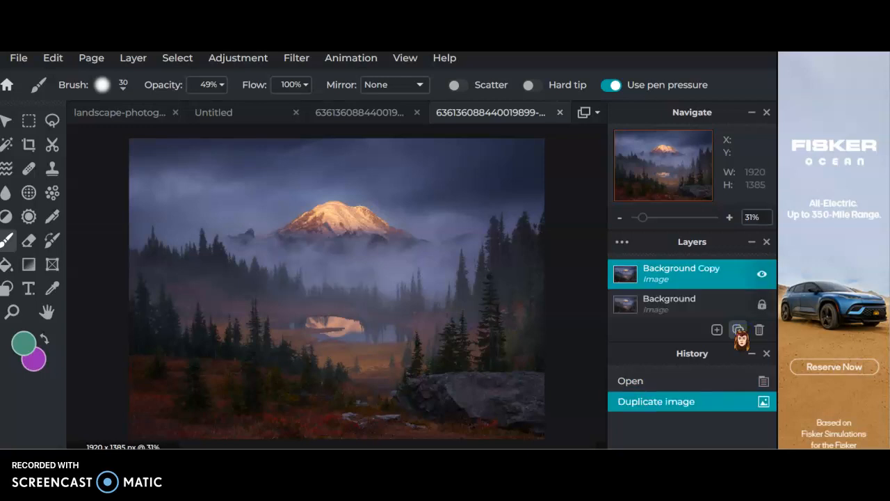
pyautogui.click(738, 330)
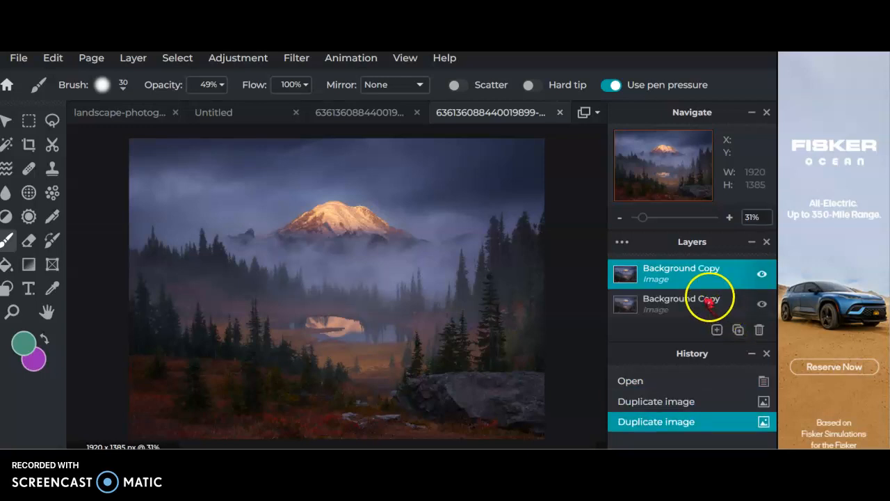
pyautogui.scroll(-1, 710, 301)
pyautogui.scroll(1, 709, 299)
pyautogui.scroll(-1, 708, 298)
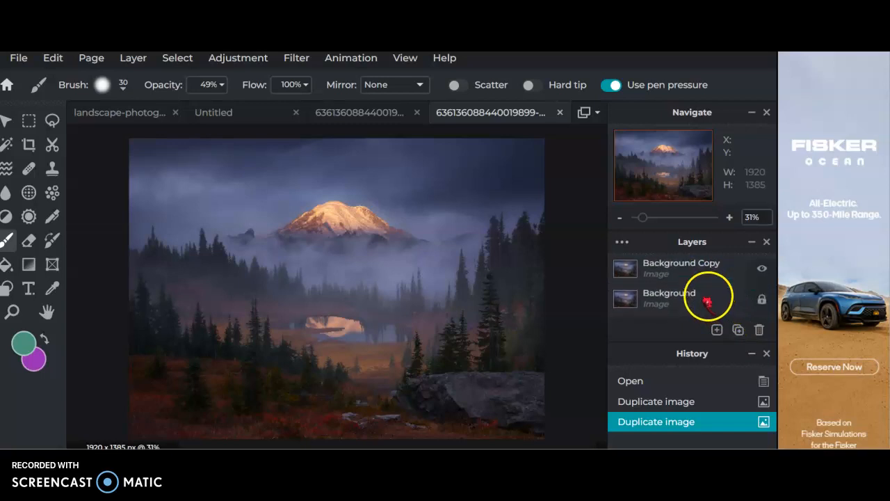
# - Convert the lower Background Copy layer, directly above the original Background, to black and white with Auto B&W
pyautogui.click(708, 298)
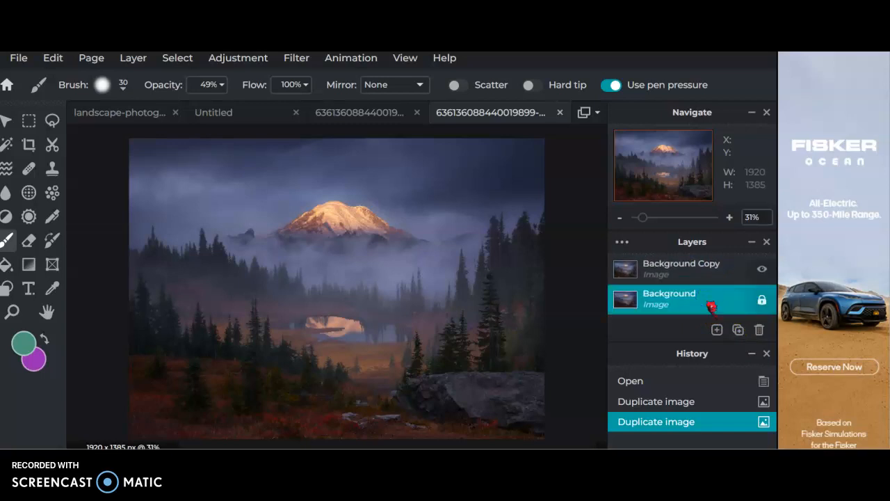
pyautogui.click(700, 270)
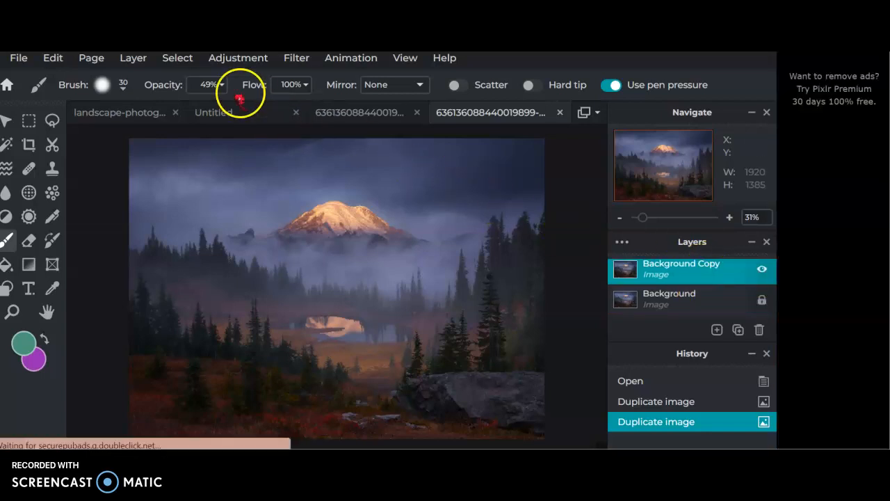
pyautogui.click(235, 62)
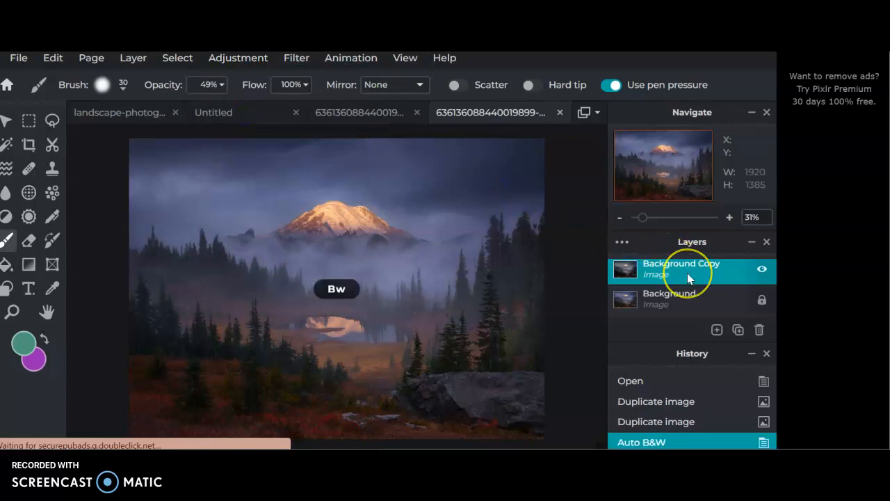
# - Convert the topmost Background Copy layer to black and white with Auto B&W
pyautogui.scroll(1, 688, 275)
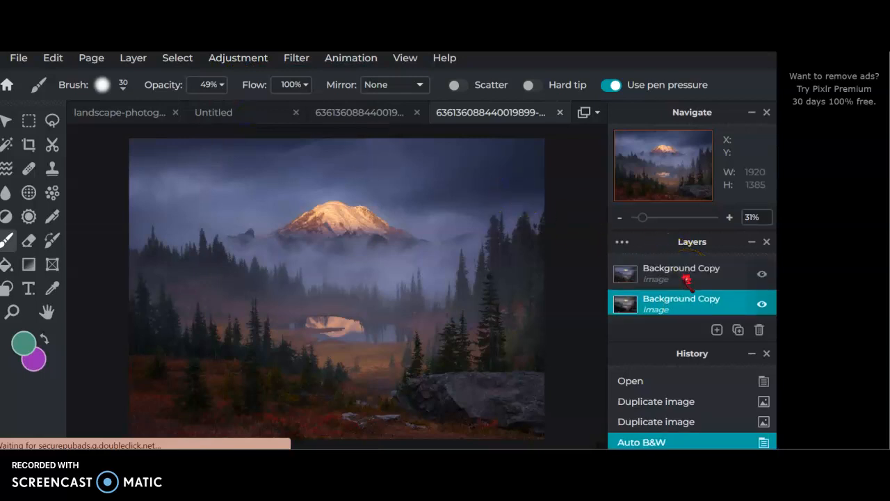
pyautogui.click(687, 279)
pyautogui.click(263, 61)
pyautogui.click(272, 113)
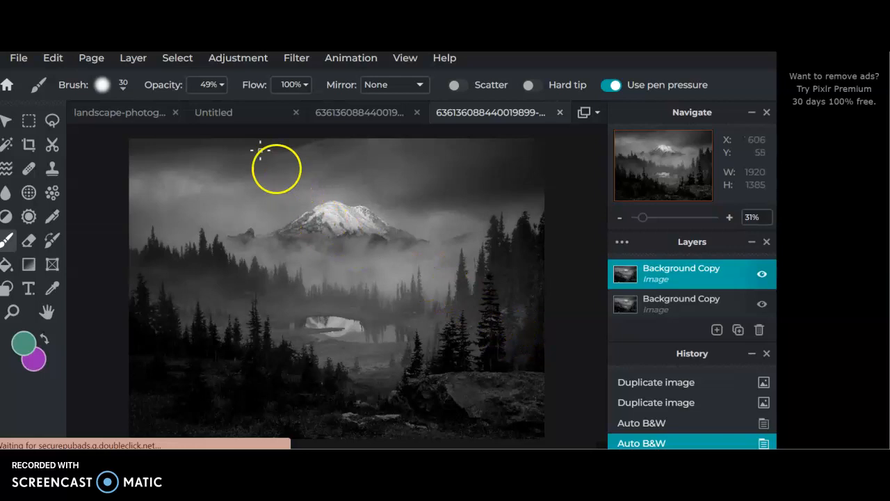
pyautogui.click(214, 86)
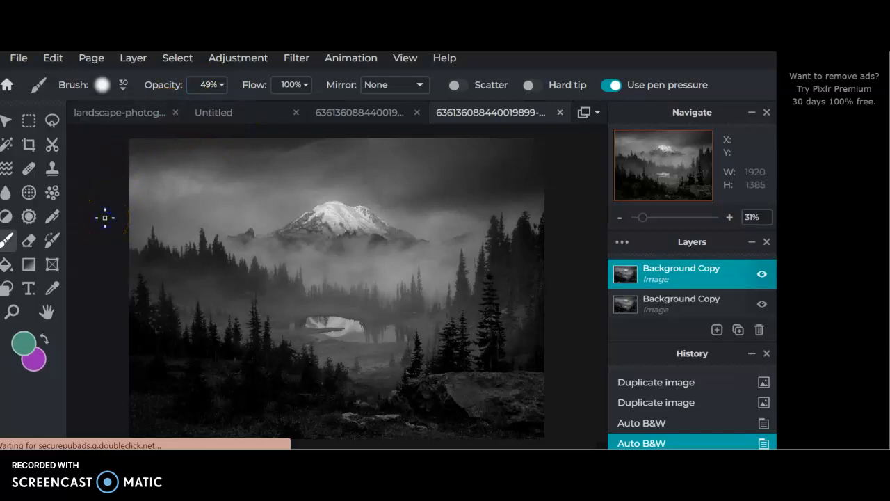
pyautogui.click(101, 84)
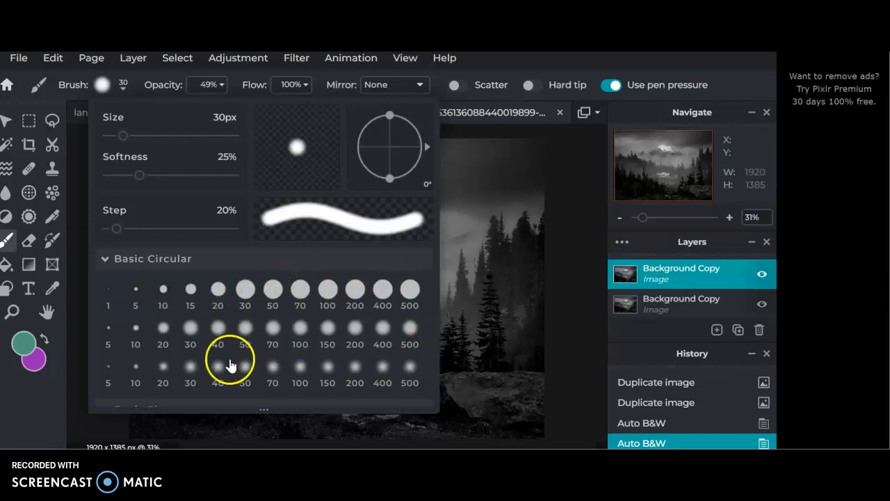
pyautogui.click(571, 317)
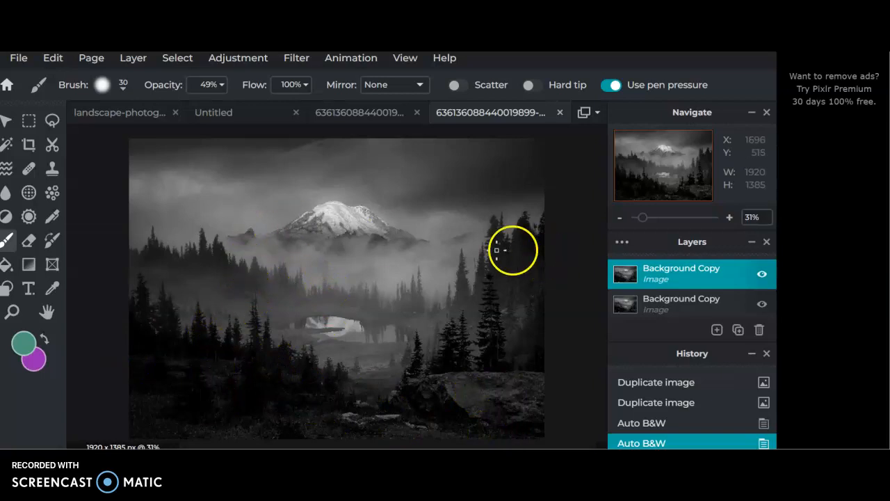
# - Swap the two colors, set the foreground to pink #F457DA, and brush a patch onto the mist below the mountain
pyautogui.click(46, 339)
pyautogui.click(24, 340)
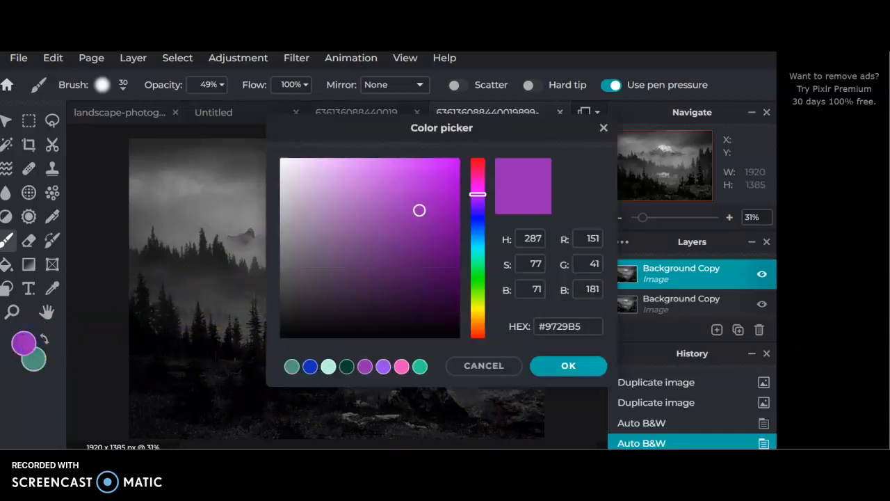
pyautogui.moveTo(480, 198); pyautogui.dragTo(396, 166)
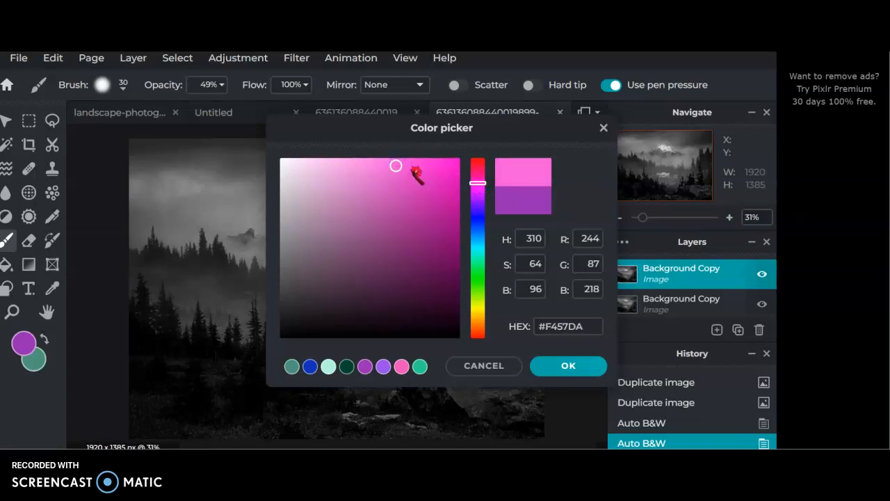
pyautogui.click(569, 365)
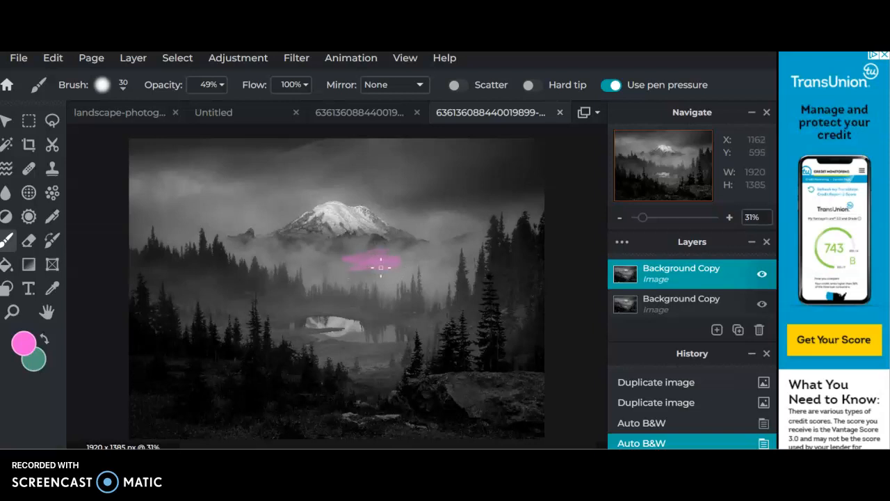
pyautogui.moveTo(344, 263); pyautogui.dragTo(341, 263)
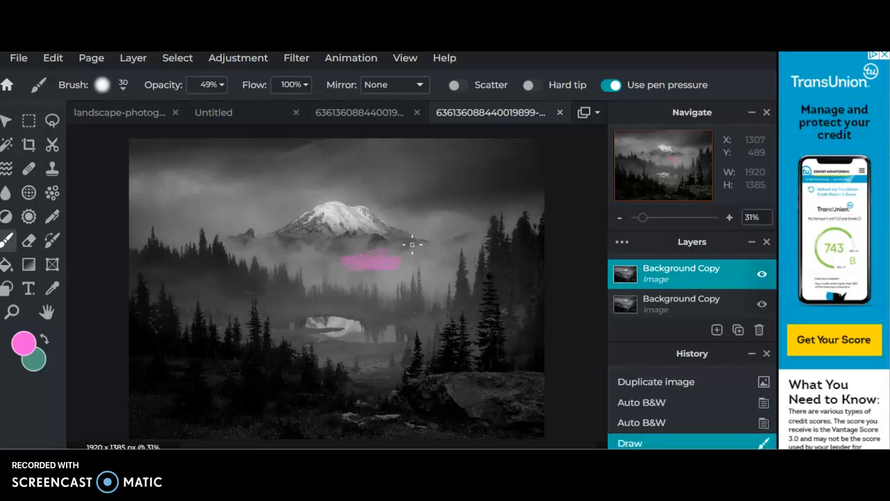
# - Choose the softest 100 px Basic Circular brush and paint pink across the mist from the small left peak to below the mountain
pyautogui.click(103, 83)
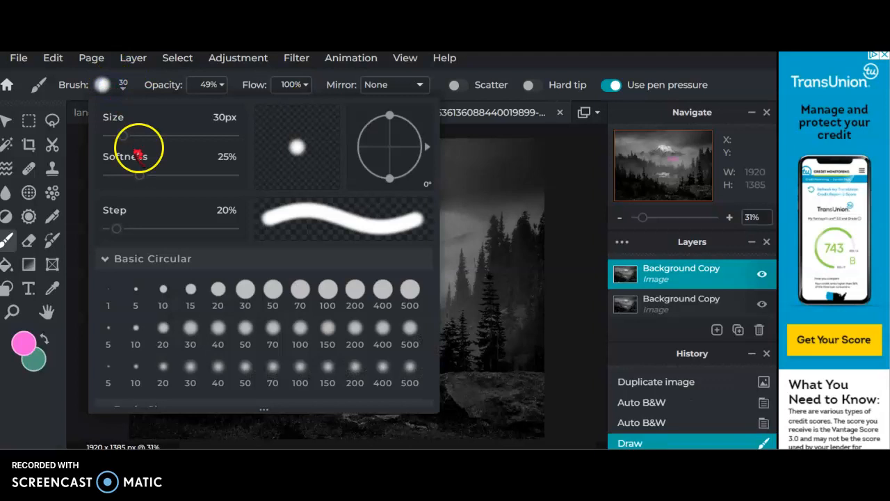
pyautogui.click(353, 372)
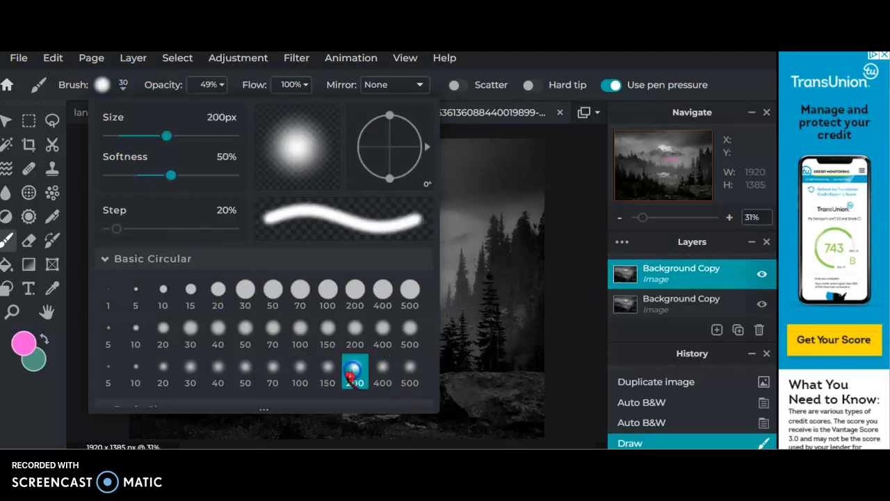
pyautogui.click(577, 284)
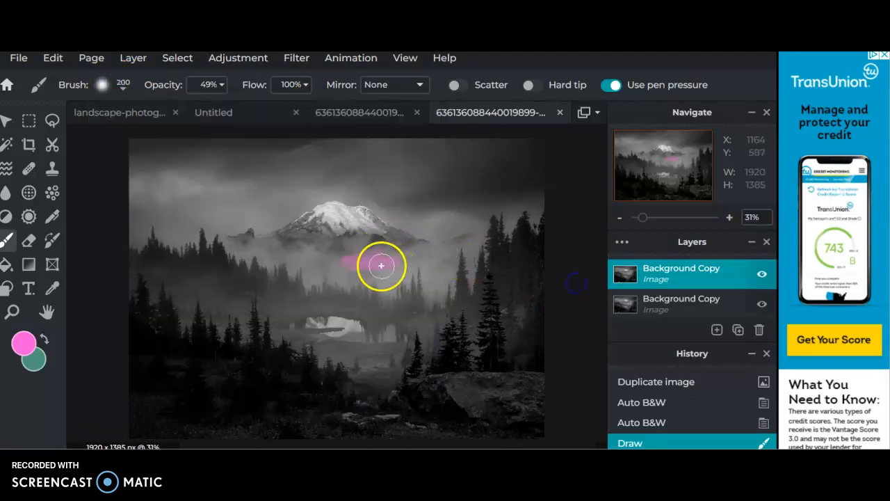
pyautogui.click(101, 84)
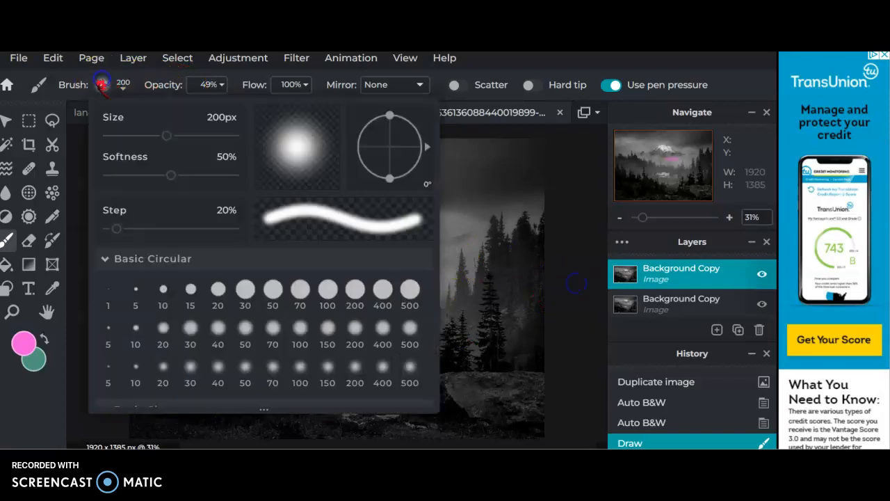
pyautogui.click(327, 369)
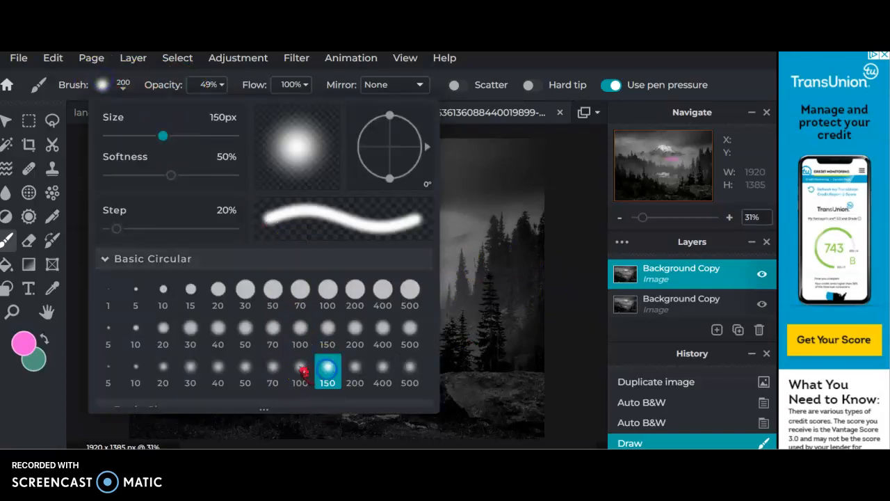
pyautogui.click(298, 370)
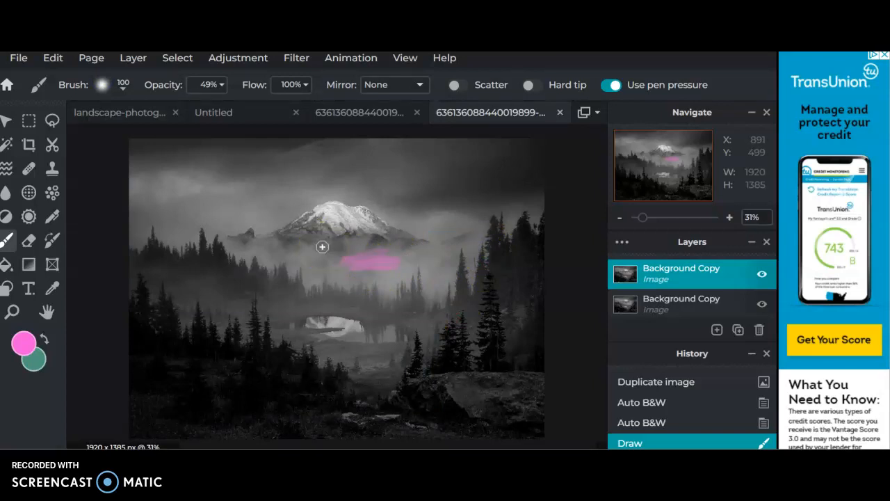
pyautogui.moveTo(322, 247); pyautogui.dragTo(347, 254)
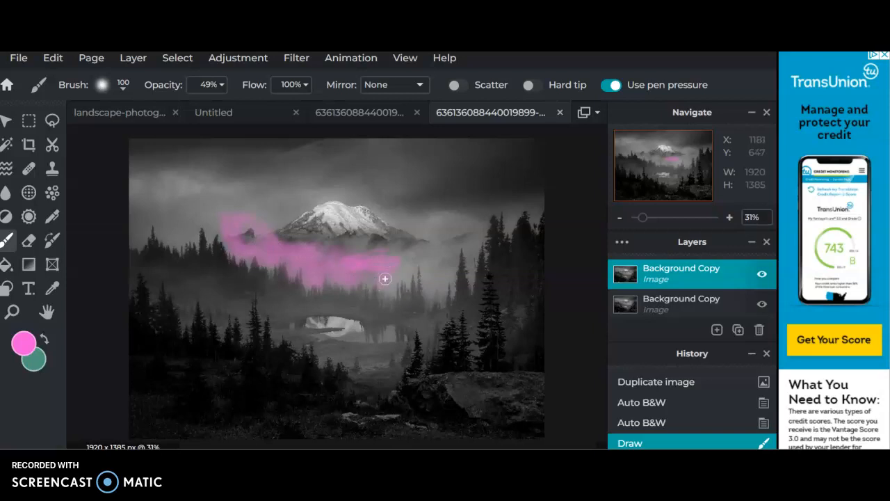
pyautogui.moveTo(369, 270); pyautogui.dragTo(387, 258)
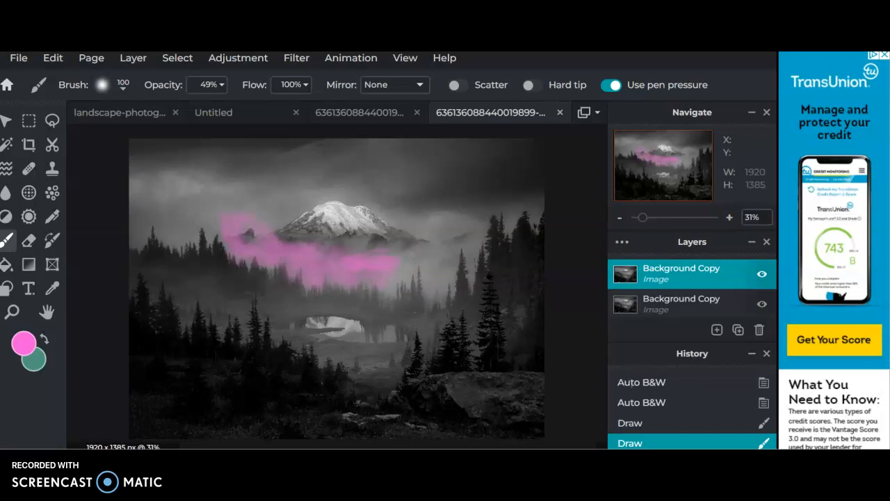
# - Change the foreground color to dark magenta and brush darker shading over the pink mist on the top layer
pyautogui.click(27, 342)
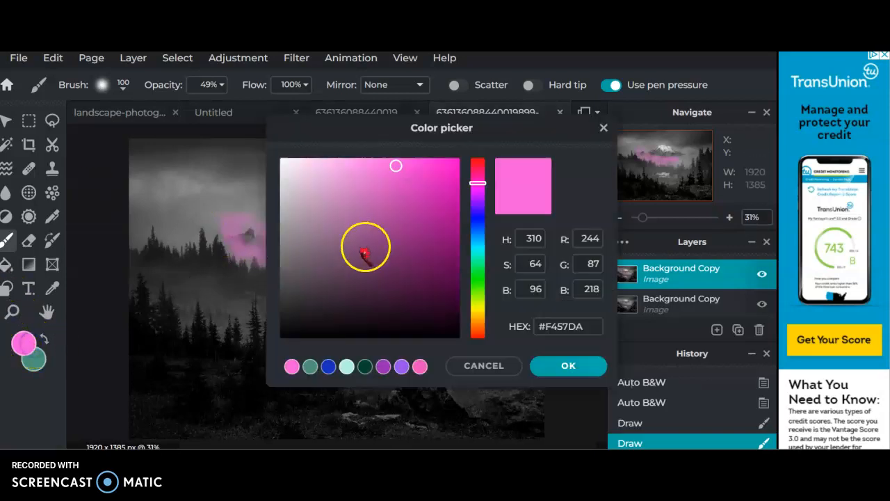
pyautogui.moveTo(361, 249); pyautogui.dragTo(418, 259)
pyautogui.click(588, 363)
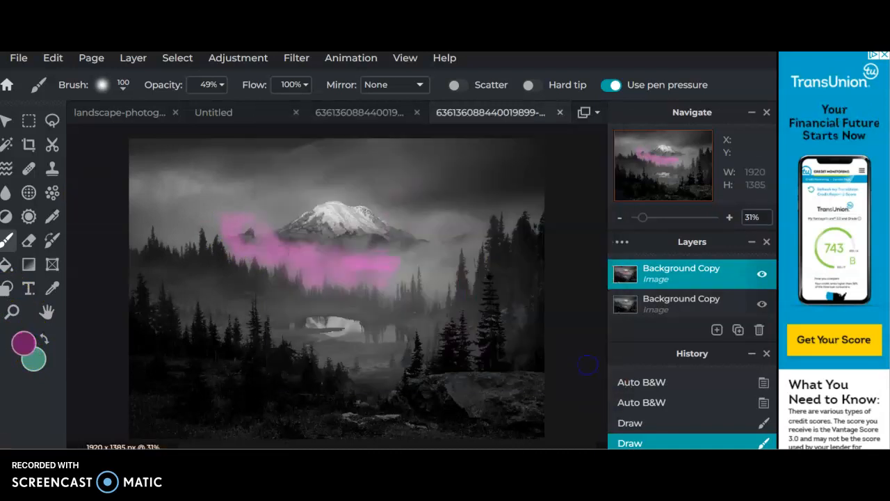
pyautogui.click(258, 214)
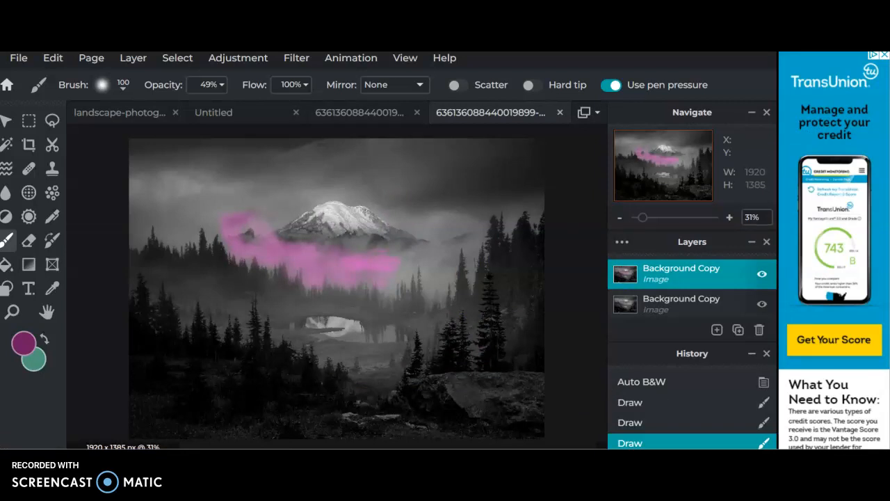
pyautogui.click(277, 248)
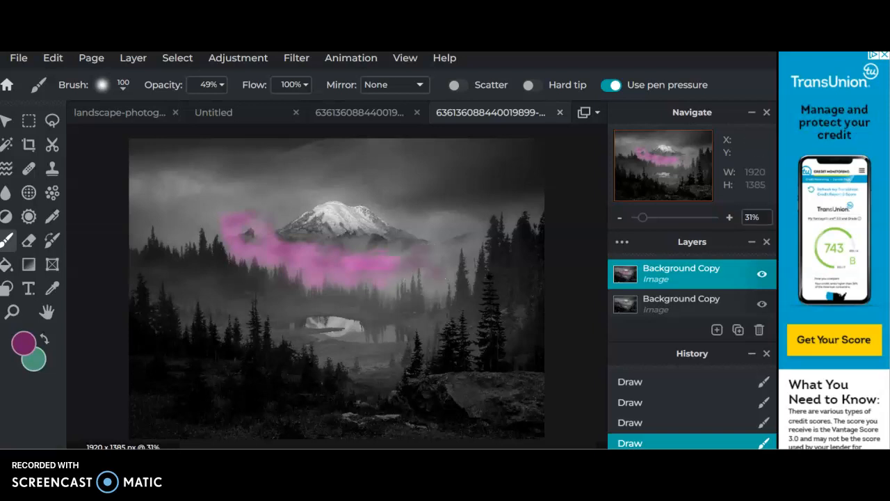
# - Select the lower black-and-white Background Copy layer, directly above the locked Background
pyautogui.click(704, 301)
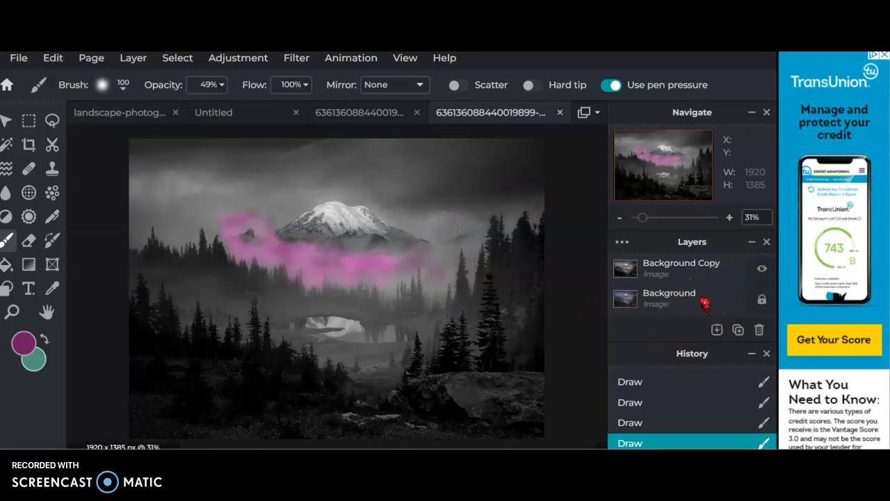
pyautogui.click(694, 263)
pyautogui.click(694, 273)
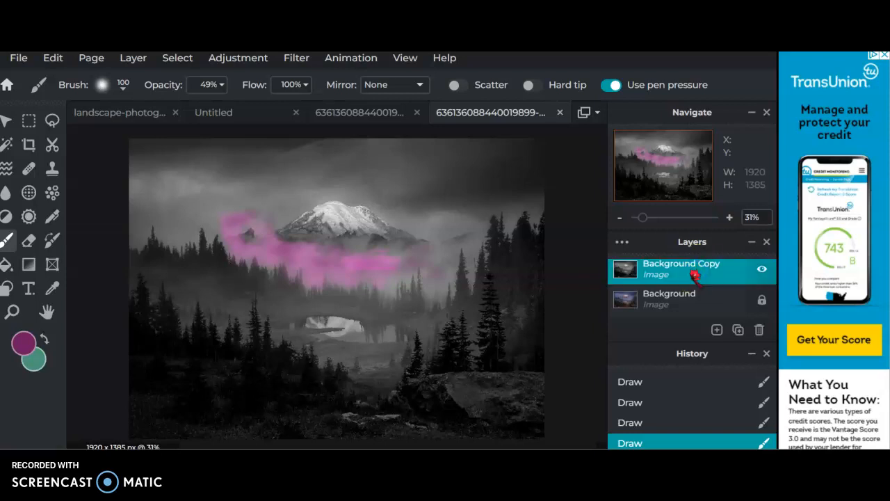
pyautogui.click(694, 273)
pyautogui.hotkey('ctrl', 'j')
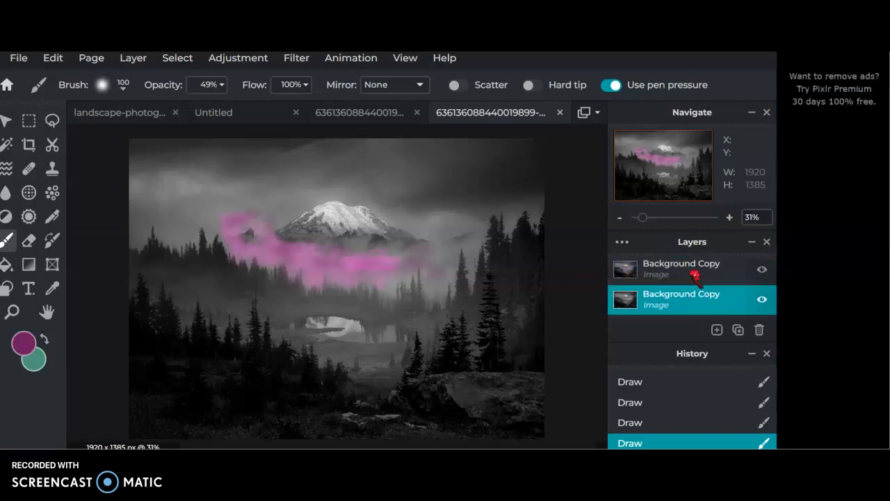
# - Toggle the top painted layer's visibility repeatedly to compare the pink tint with the plain black-and-white image
pyautogui.click(763, 273)
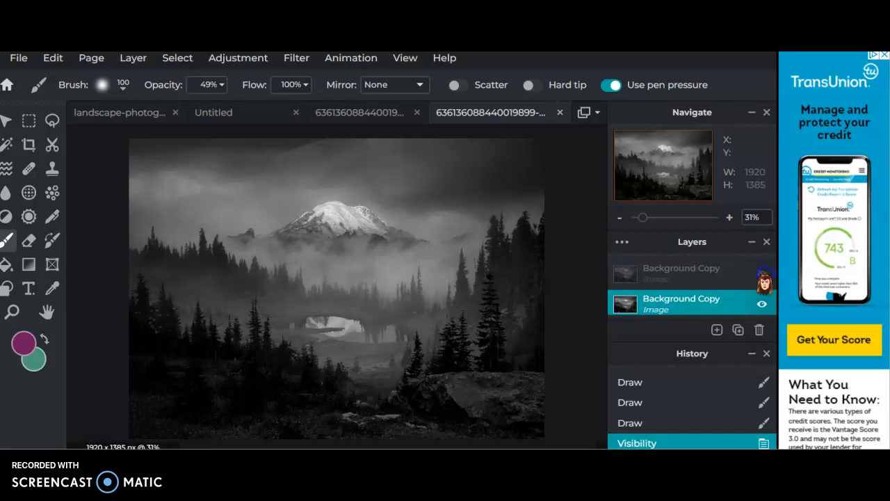
pyautogui.click(763, 275)
pyautogui.click(763, 275)
pyautogui.click(763, 276)
pyautogui.click(763, 275)
pyautogui.click(764, 275)
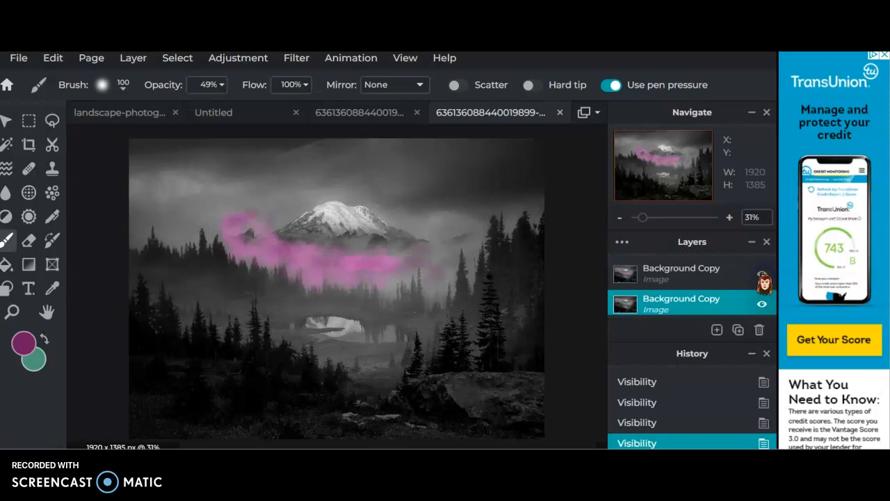
pyautogui.click(764, 275)
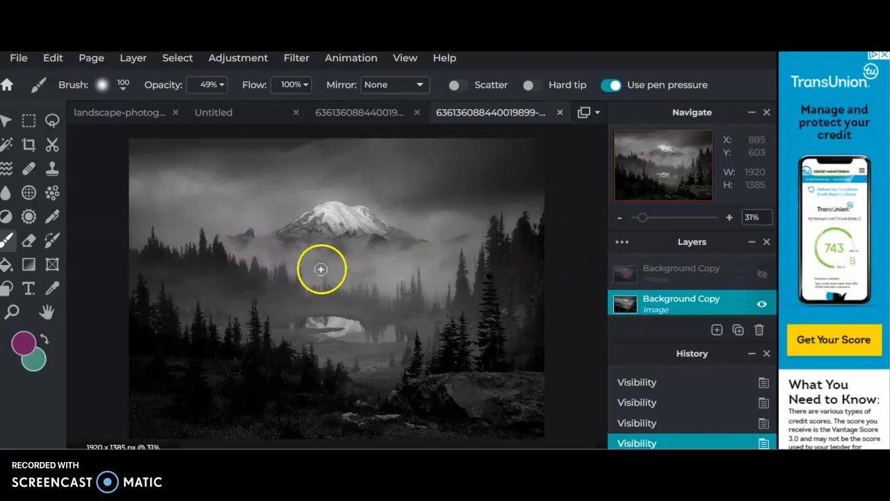
pyautogui.click(763, 276)
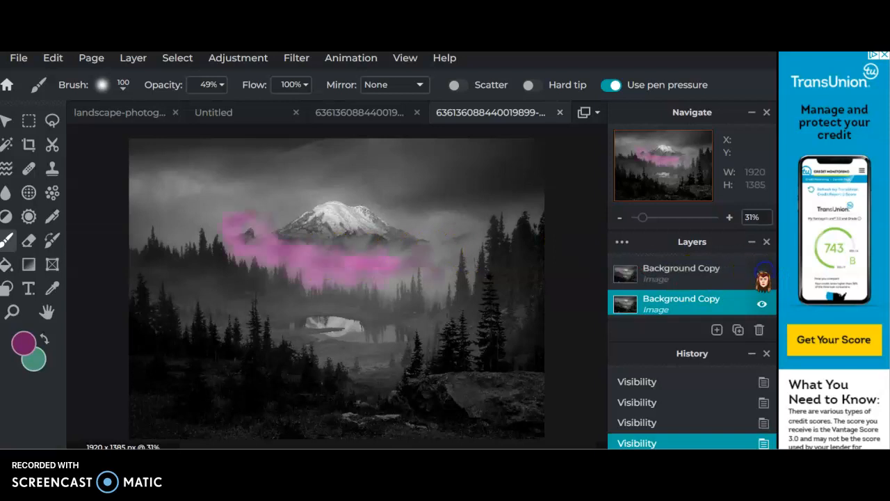
pyautogui.click(763, 276)
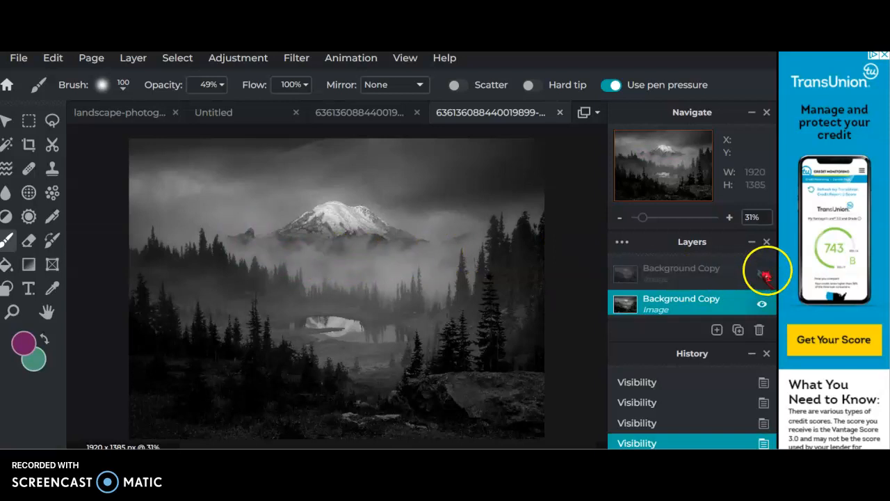
pyautogui.click(764, 275)
pyautogui.click(763, 275)
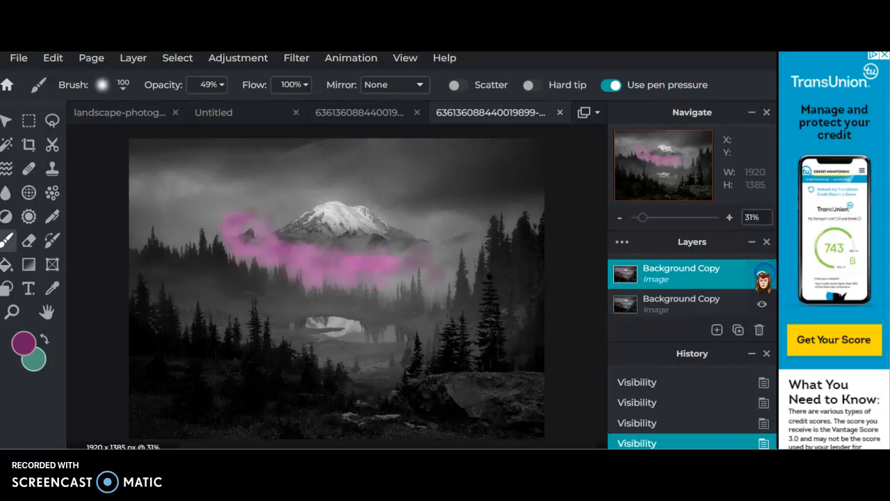
# - Hide both Background Copy layers to examine the original color photo, and make both visible again
pyautogui.scroll(-1, 764, 280)
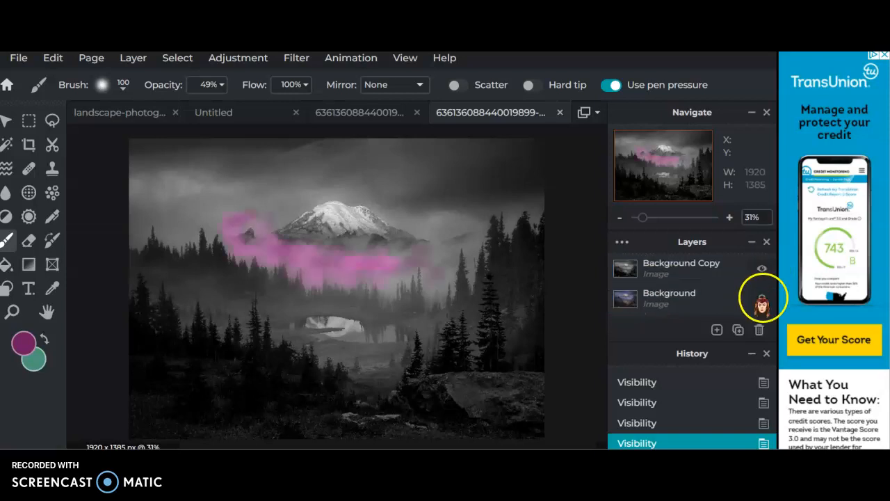
pyautogui.scroll(1, 763, 299)
pyautogui.click(763, 275)
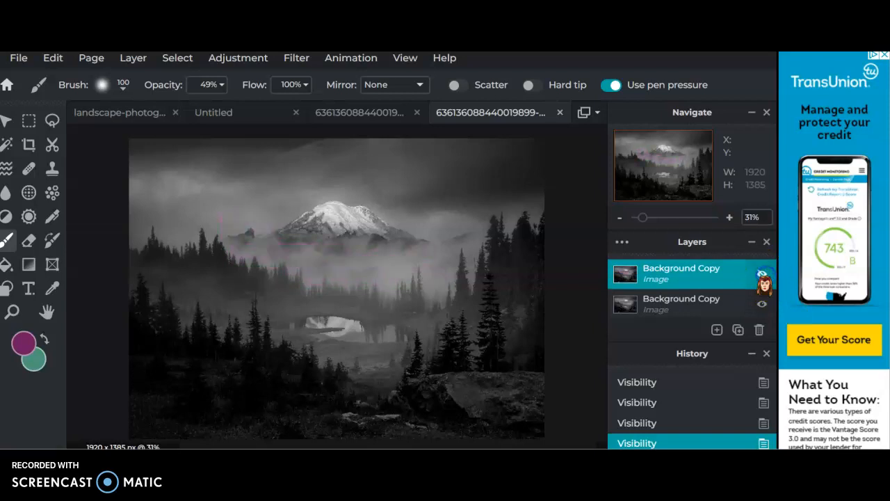
pyautogui.scroll(-1, 764, 271)
pyautogui.click(763, 275)
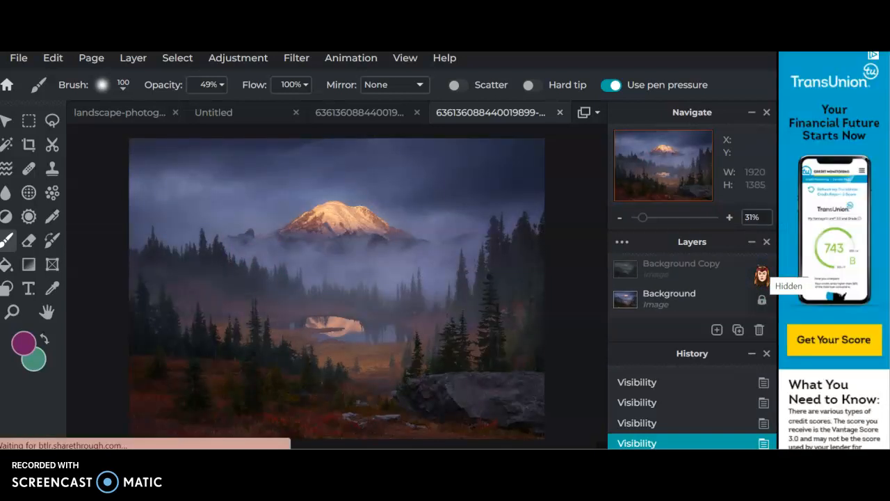
pyautogui.click(763, 275)
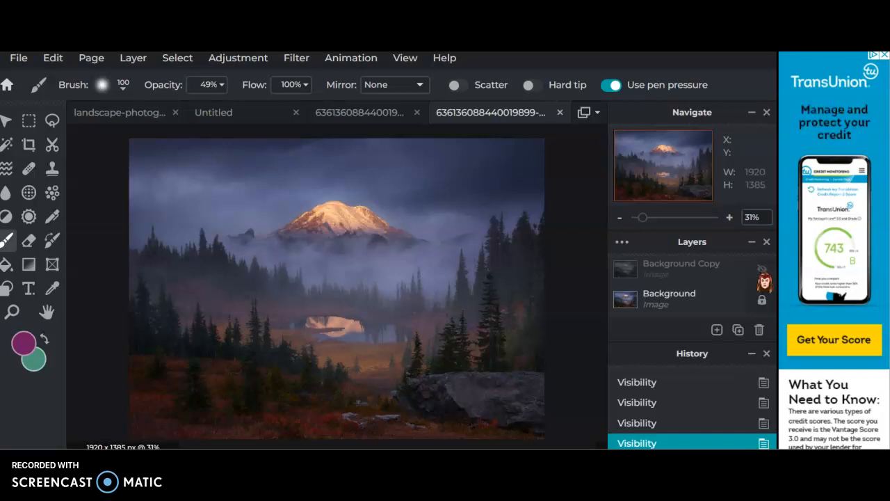
pyautogui.click(764, 274)
pyautogui.scroll(1, 764, 273)
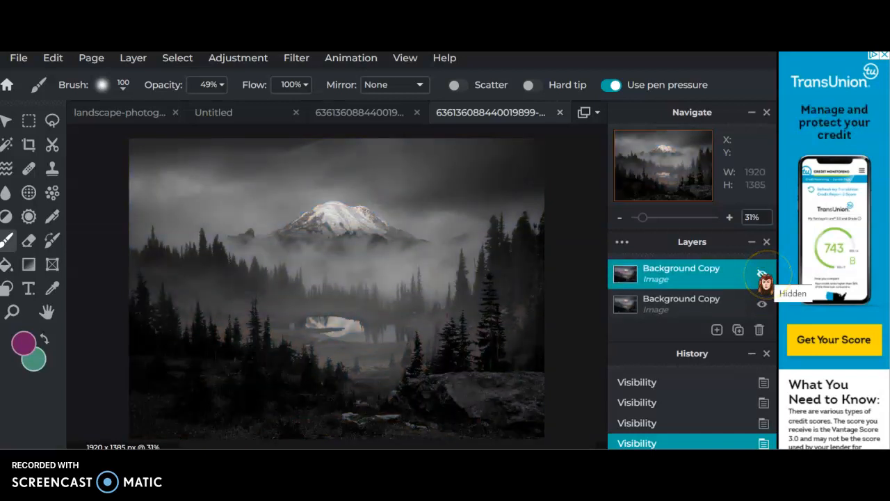
pyautogui.click(764, 274)
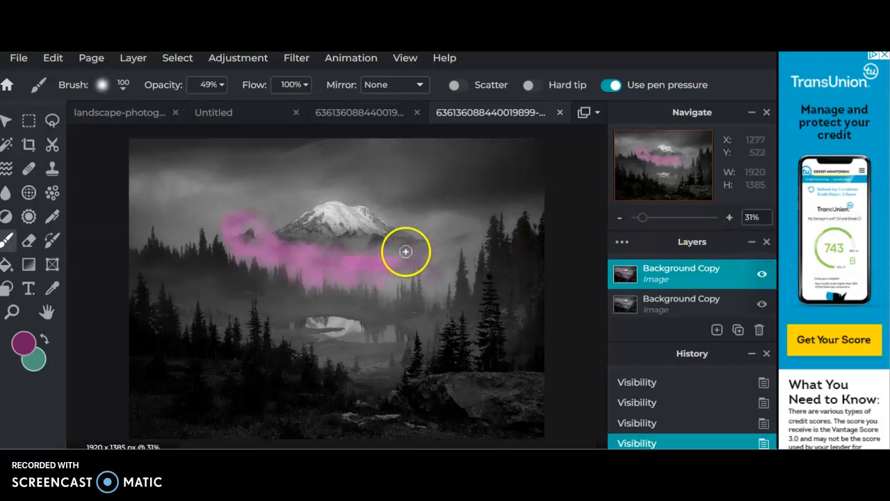
# - Smudge the pink mist on the top layer with the 160 px brush at strength 16, blending it along the treeline
pyautogui.click(6, 193)
pyautogui.moveTo(211, 211); pyautogui.dragTo(305, 257)
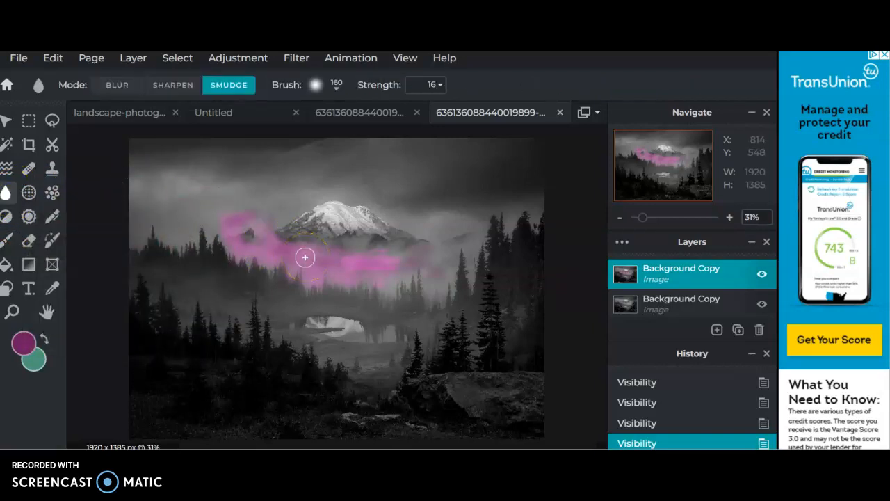
pyautogui.moveTo(304, 257)
pyautogui.mouseDown()
pyautogui.moveTo(336, 268)
pyautogui.moveTo(311, 263)
pyautogui.moveTo(369, 265)
pyautogui.mouseUp()
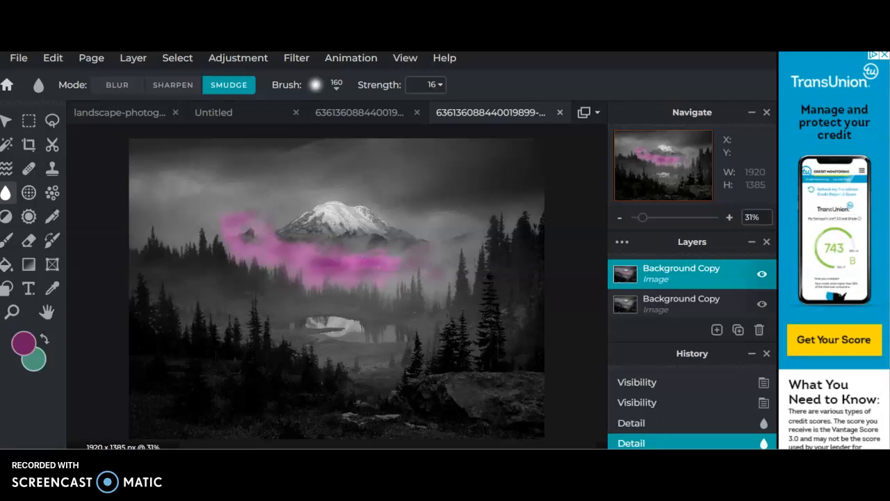
pyautogui.moveTo(301, 253); pyautogui.dragTo(299, 247)
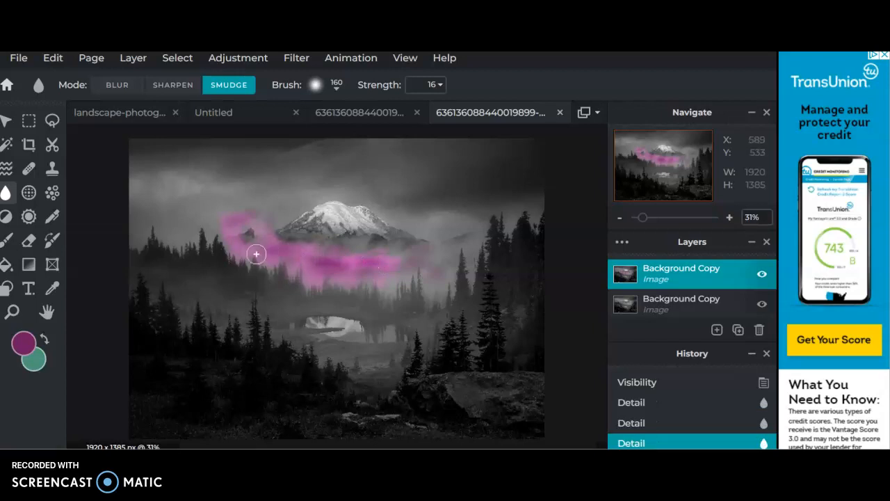
pyautogui.moveTo(246, 265)
pyautogui.mouseDown()
pyautogui.moveTo(235, 244)
pyautogui.moveTo(238, 252)
pyautogui.moveTo(223, 251)
pyautogui.moveTo(221, 234)
pyautogui.moveTo(241, 220)
pyautogui.moveTo(270, 238)
pyautogui.mouseUp()
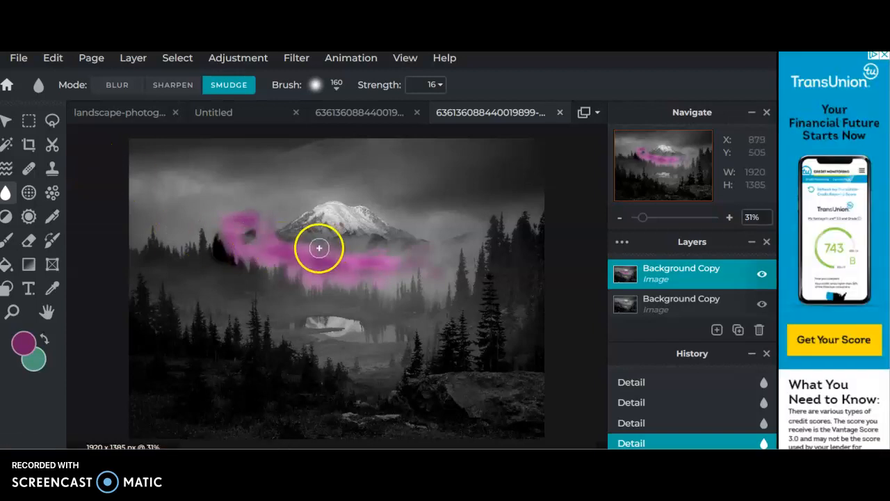
# - Smudge the pink mist further from below the mountain toward the small peak beside it
pyautogui.scroll(-1, 325, 261)
pyautogui.scroll(1, 325, 261)
pyautogui.scroll(1, 304, 209)
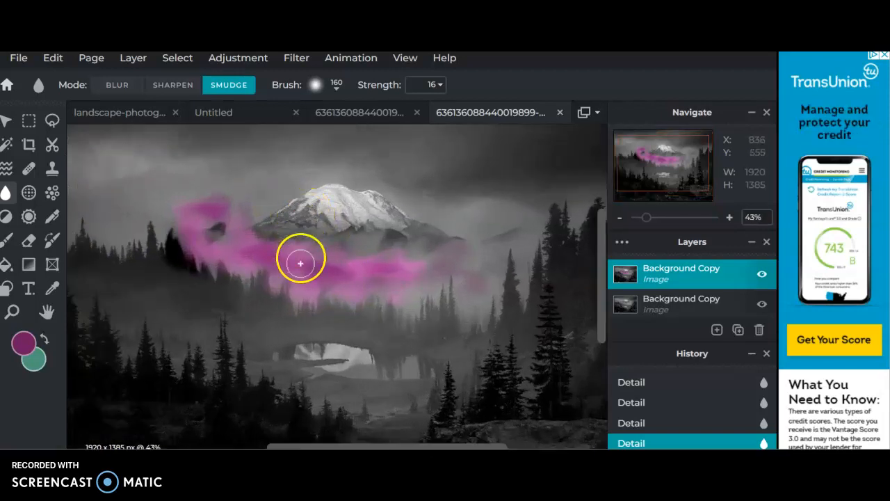
pyautogui.scroll(1, 299, 259)
pyautogui.scroll(2, 297, 285)
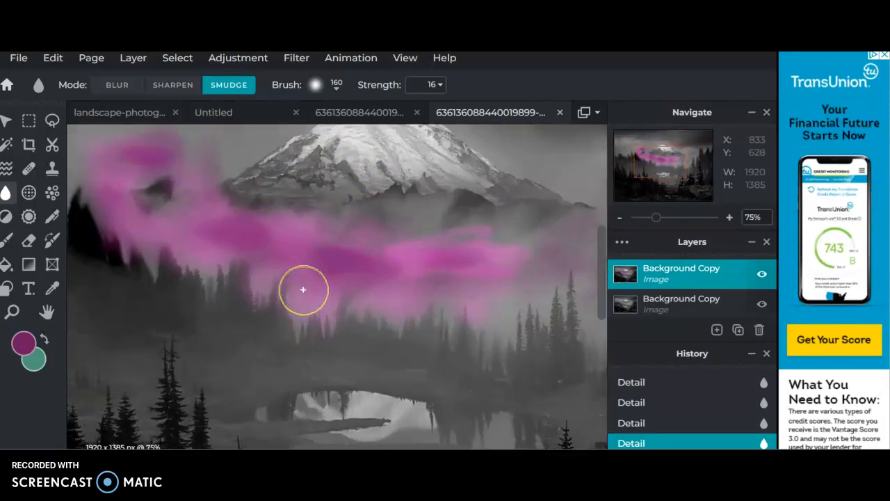
pyautogui.scroll(1, 304, 289)
pyautogui.scroll(-2, 306, 272)
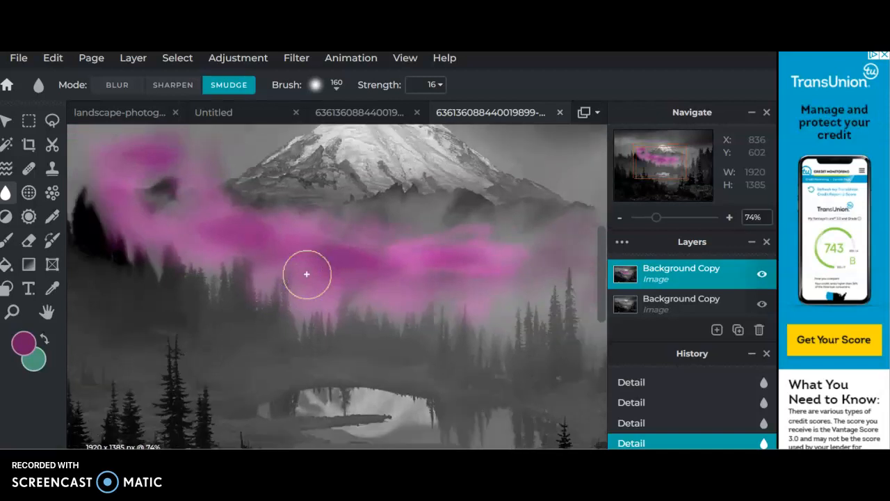
pyautogui.moveTo(306, 274)
pyautogui.mouseDown()
pyautogui.moveTo(324, 342)
pyautogui.moveTo(274, 390)
pyautogui.moveTo(233, 354)
pyautogui.moveTo(299, 317)
pyautogui.moveTo(143, 254)
pyautogui.moveTo(107, 229)
pyautogui.moveTo(130, 261)
pyautogui.moveTo(136, 186)
pyautogui.moveTo(155, 250)
pyautogui.moveTo(383, 408)
pyautogui.moveTo(266, 279)
pyautogui.moveTo(185, 221)
pyautogui.moveTo(211, 281)
pyautogui.moveTo(200, 249)
pyautogui.moveTo(135, 235)
pyautogui.moveTo(265, 292)
pyautogui.moveTo(252, 268)
pyautogui.moveTo(289, 312)
pyautogui.moveTo(236, 277)
pyautogui.moveTo(248, 292)
pyautogui.moveTo(177, 181)
pyautogui.moveTo(218, 242)
pyautogui.mouseUp()
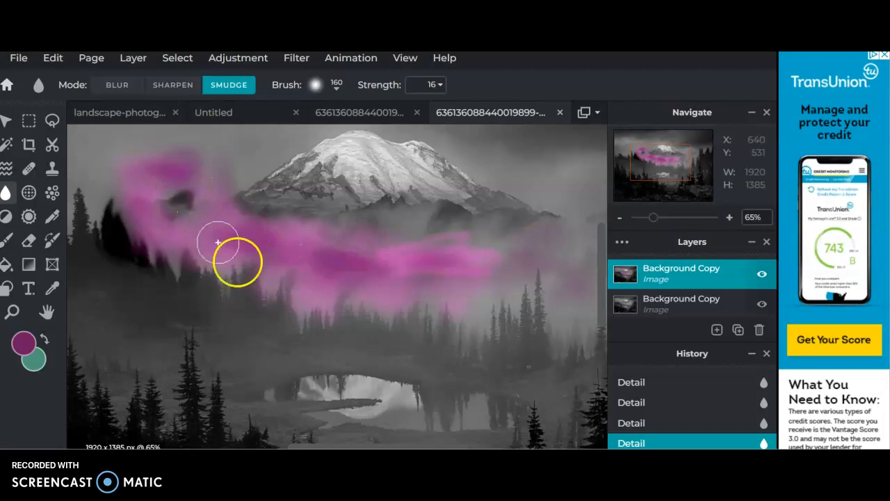
# - Set the background color to dark green #116545 and swap it with the foreground color
pyautogui.click(43, 355)
pyautogui.click(363, 282)
pyautogui.click(429, 267)
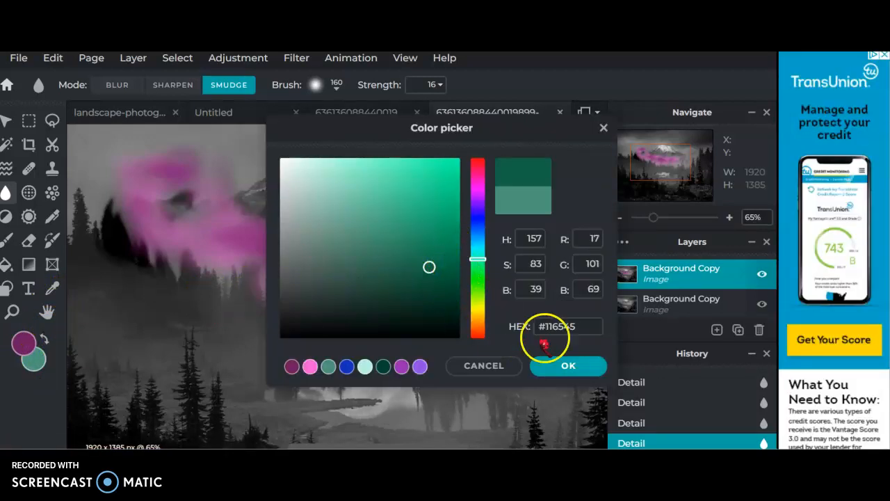
pyautogui.click(580, 365)
pyautogui.click(39, 346)
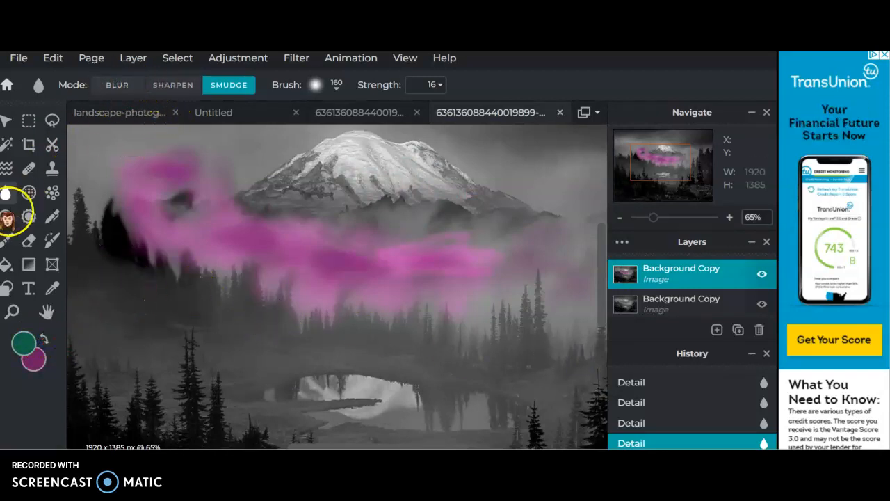
# - Choose the softest 50 px Basic Circular brush and paint dark green over the left-hand trees beneath the pink mist
pyautogui.click(7, 239)
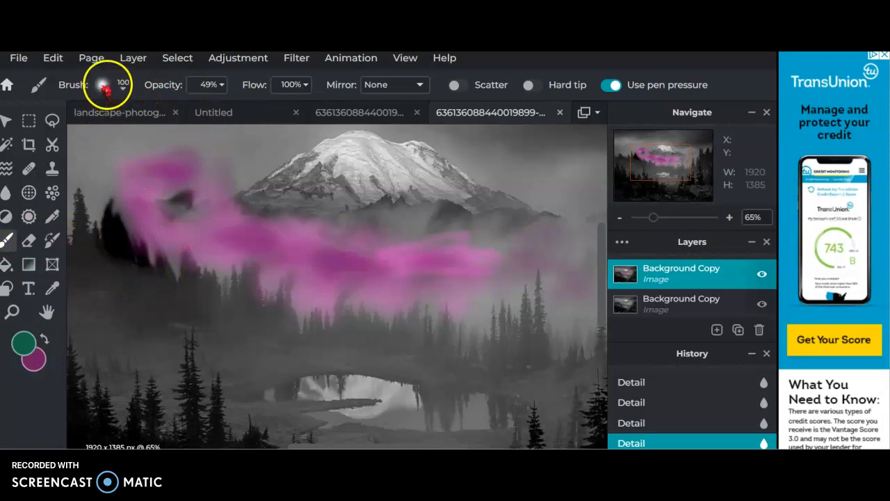
pyautogui.click(103, 85)
pyautogui.click(244, 369)
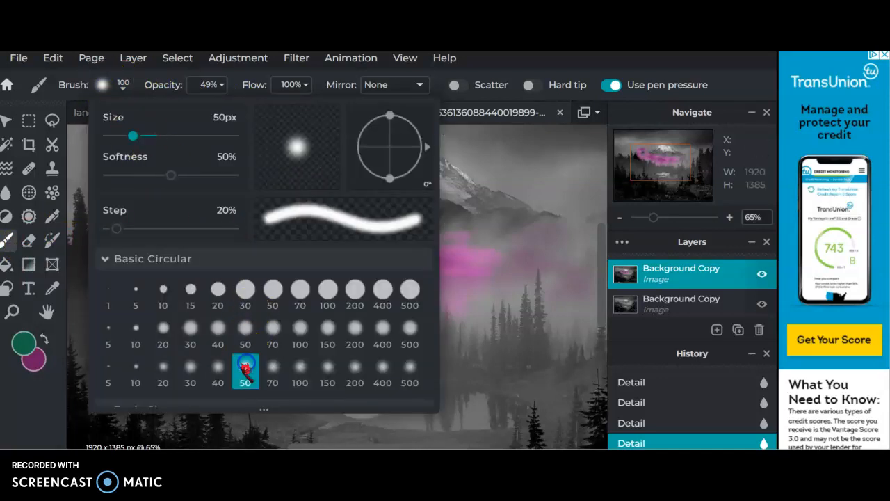
pyautogui.click(521, 365)
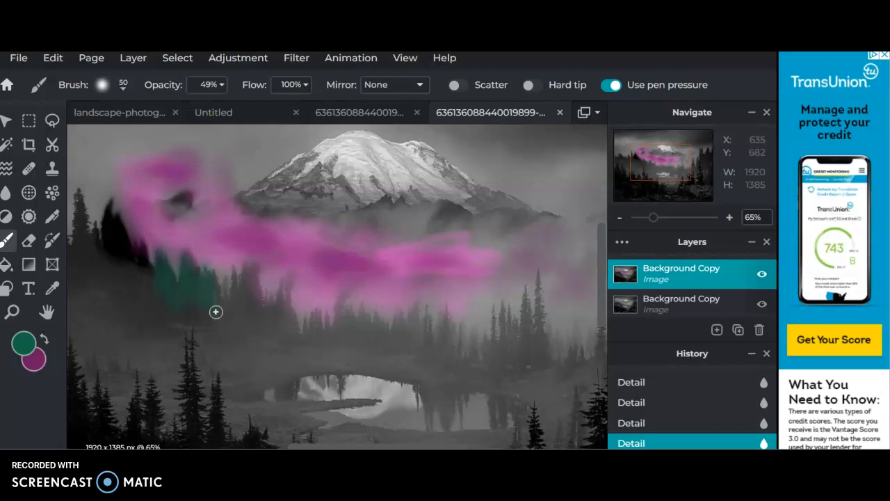
pyautogui.moveTo(232, 307); pyautogui.dragTo(236, 268)
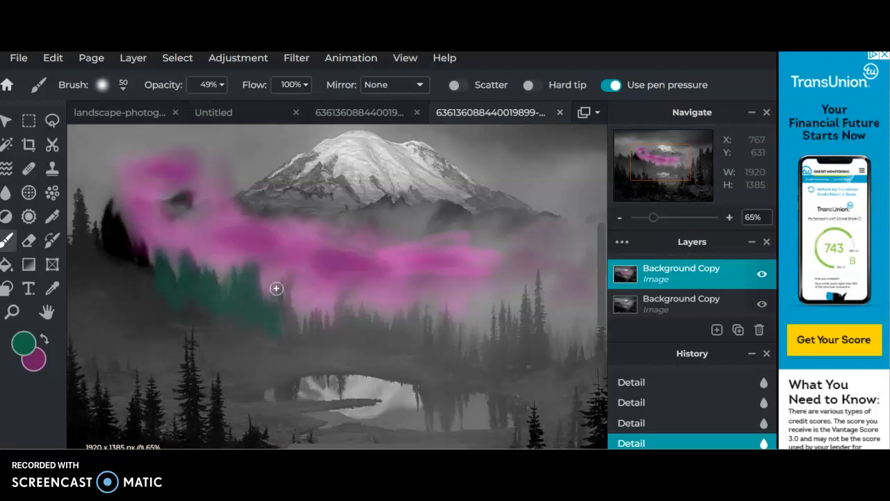
pyautogui.moveTo(276, 288); pyautogui.dragTo(290, 317)
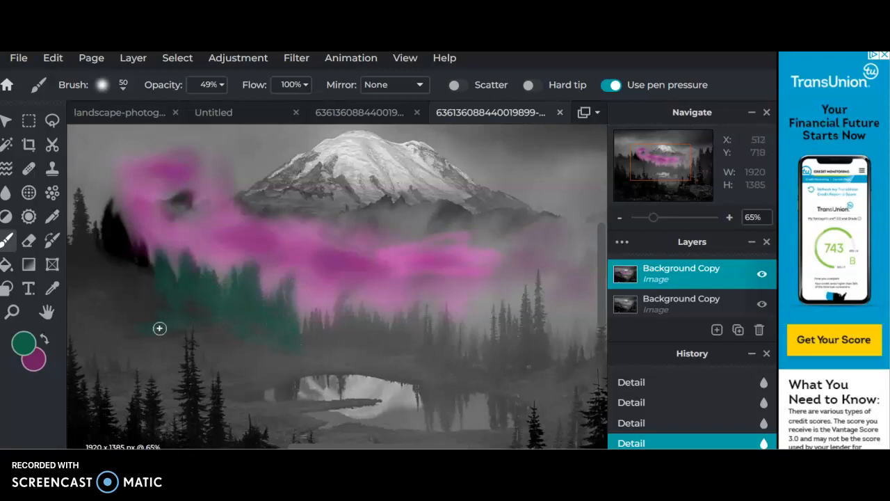
pyautogui.moveTo(159, 328); pyautogui.dragTo(163, 334)
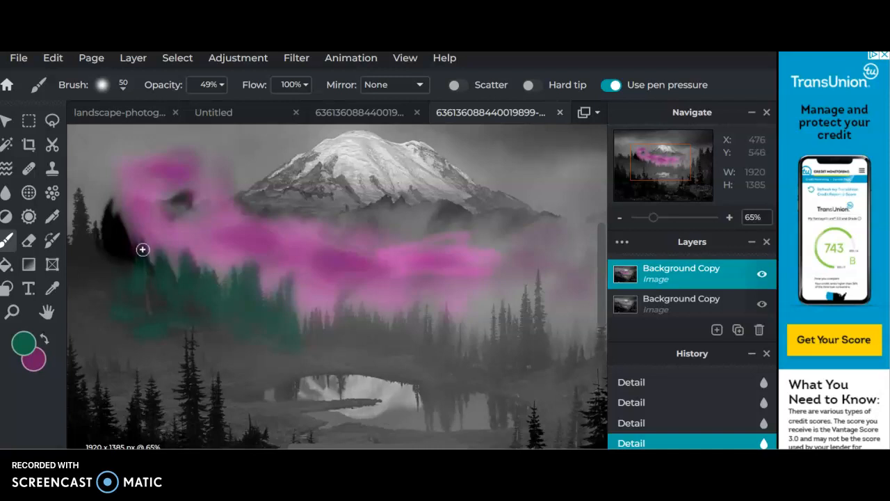
pyautogui.moveTo(135, 272)
pyautogui.mouseDown()
pyautogui.moveTo(117, 269)
pyautogui.moveTo(115, 241)
pyautogui.mouseUp()
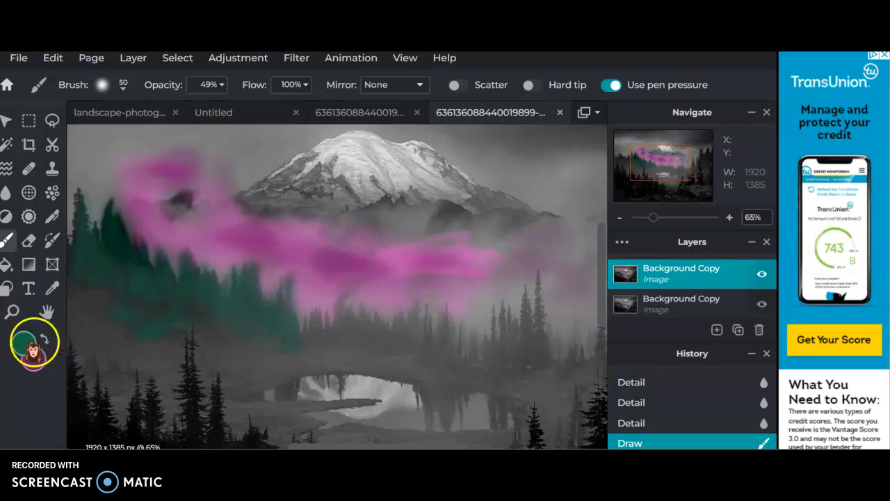
# - Set the foreground color to darker green #13412F and brush shading onto the green trees
pyautogui.click(25, 342)
pyautogui.click(422, 207)
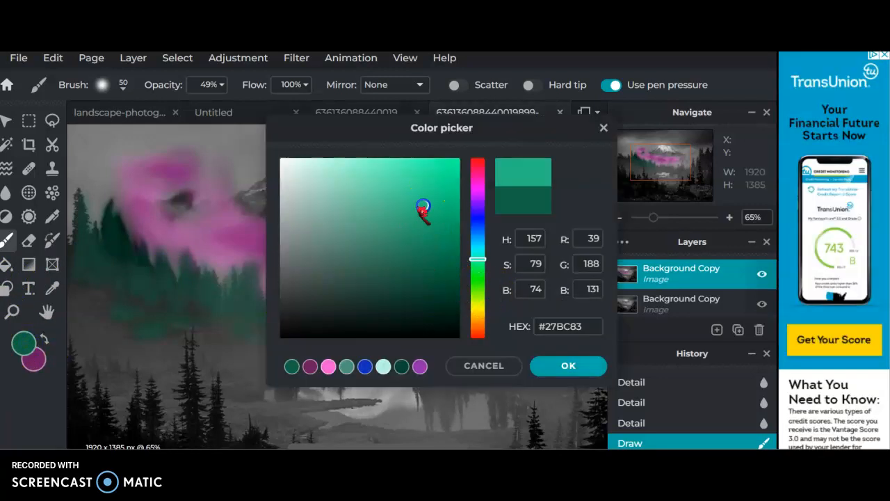
pyautogui.moveTo(433, 259); pyautogui.dragTo(382, 300)
pyautogui.click(383, 296)
pyautogui.click(366, 282)
pyautogui.click(363, 293)
pyautogui.click(347, 285)
pyautogui.click(405, 293)
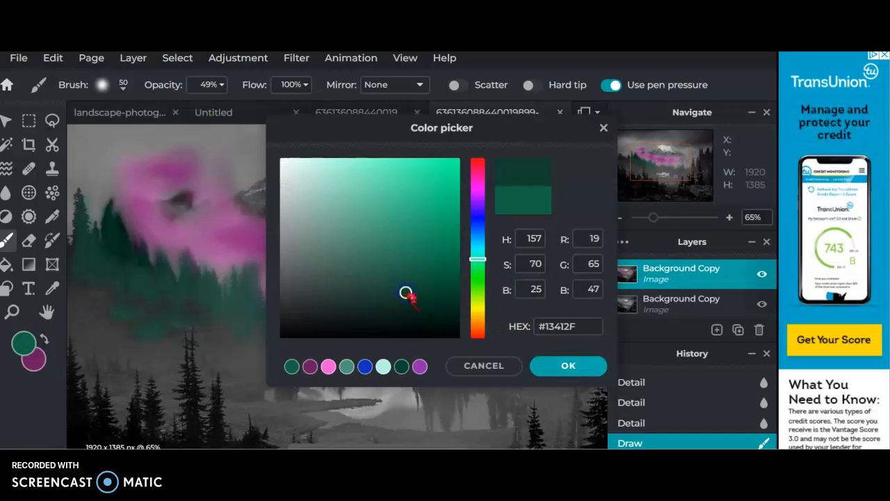
pyautogui.click(563, 359)
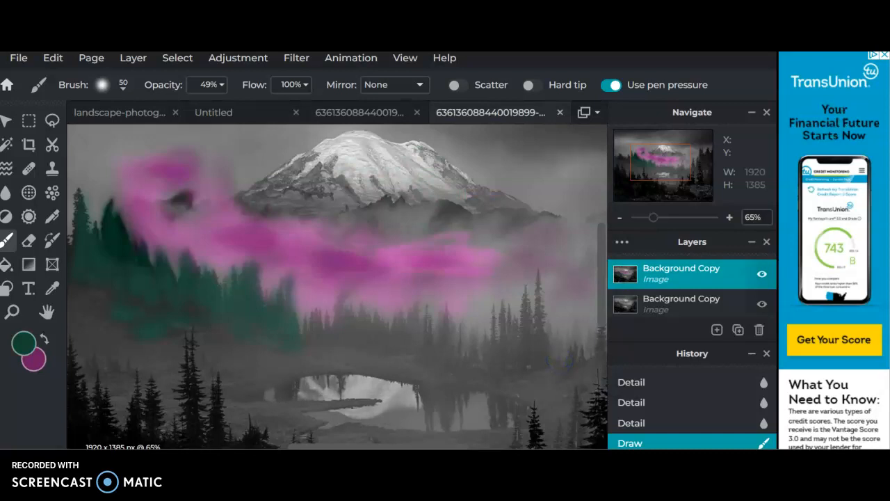
pyautogui.click(184, 297)
pyautogui.click(159, 290)
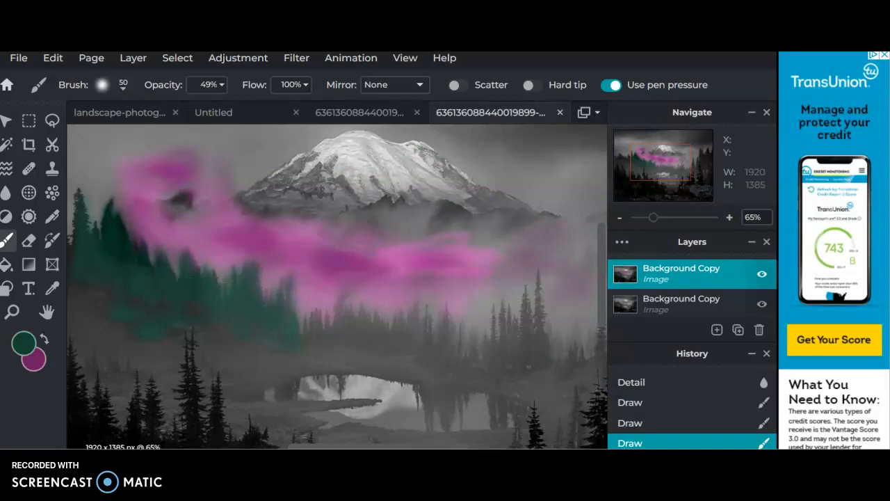
# - Change the foreground color to a muted gray-green and brush it lightly over the painted trees
pyautogui.click(24, 342)
pyautogui.click(348, 282)
pyautogui.click(319, 282)
pyautogui.click(567, 366)
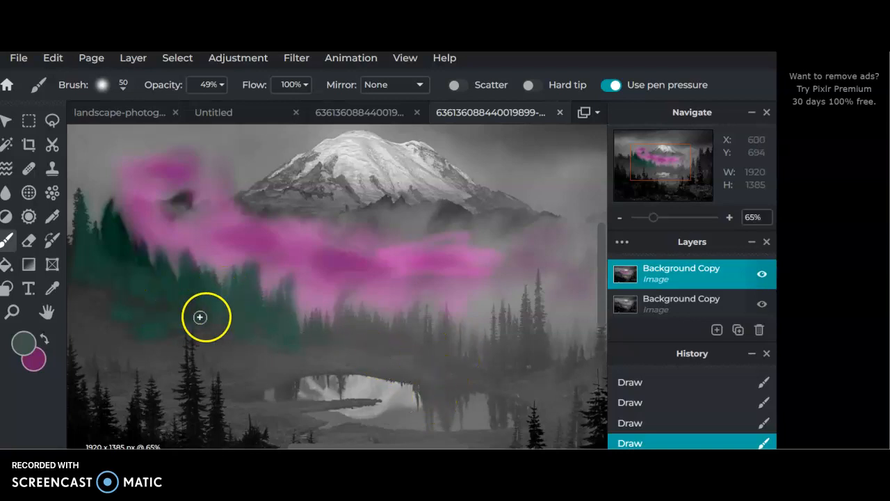
pyautogui.scroll(-2, 335, 288)
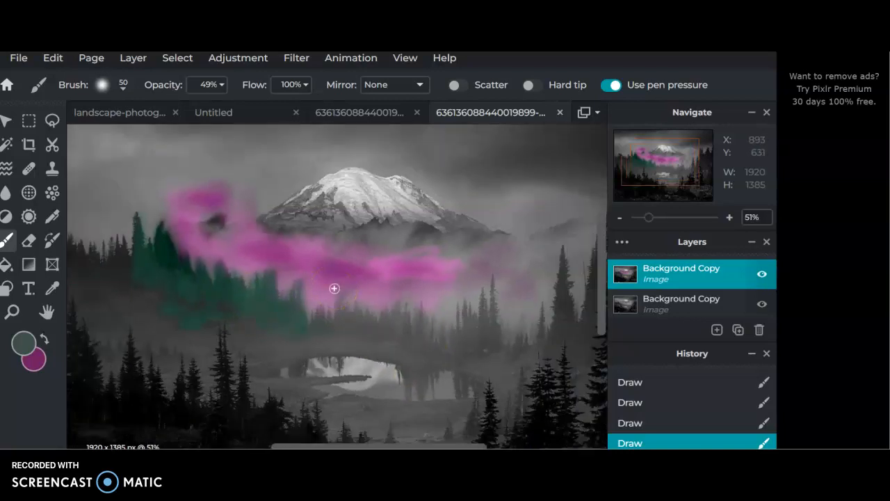
# - Switch to the other mountain document with the purple sky and examine its painted sky, peak and blue trees
pyautogui.scroll(-1, 334, 288)
pyautogui.scroll(-1, 334, 288)
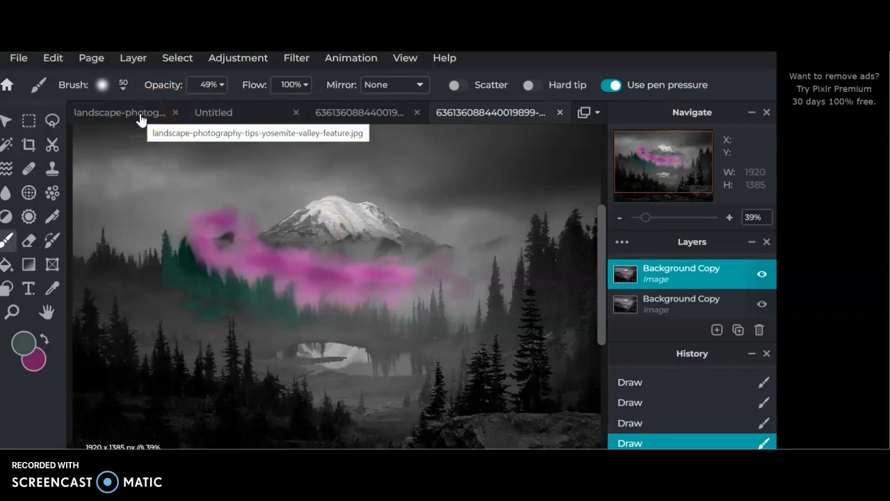
pyautogui.click(328, 119)
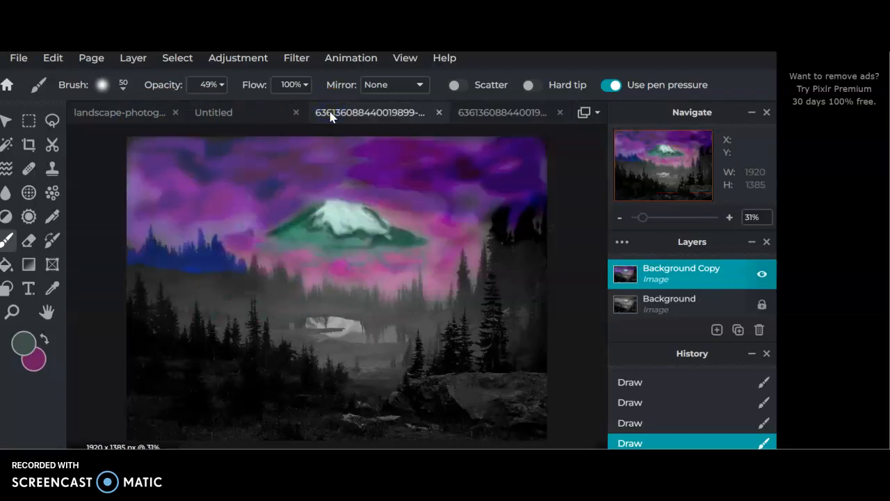
pyautogui.scroll(3, 182, 234)
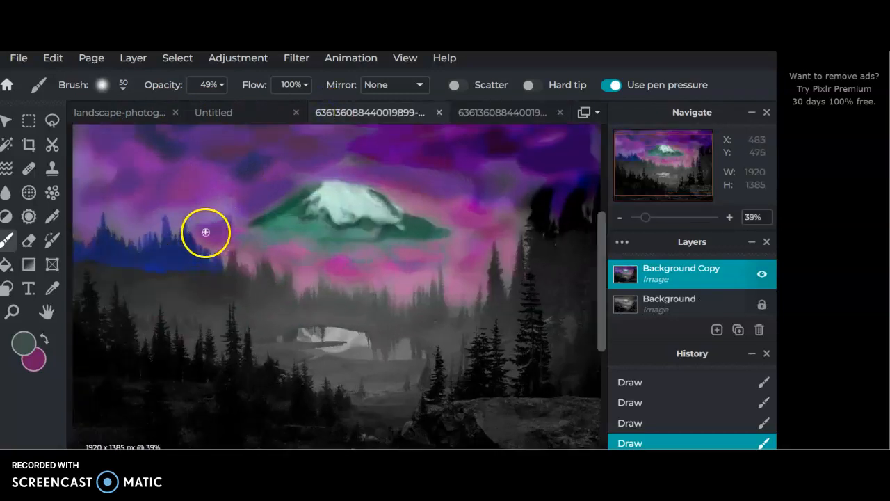
pyautogui.scroll(-2, 122, 234)
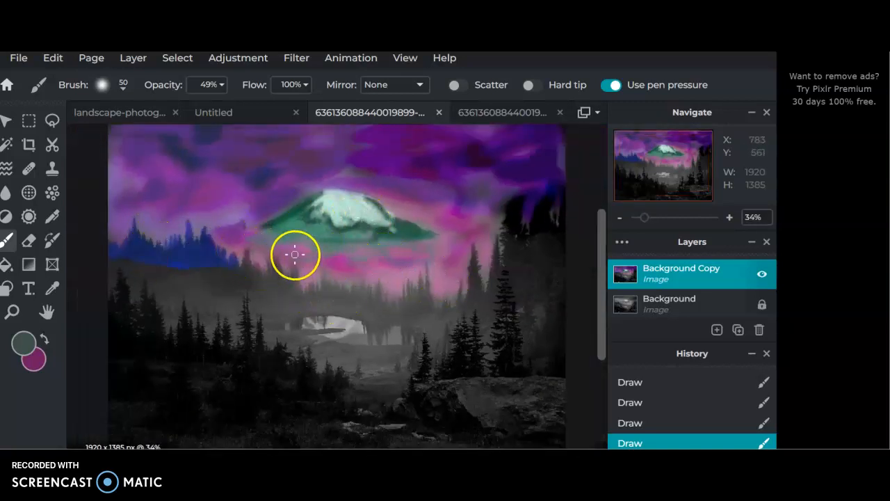
# - Switch to the landscape-photography-tips-yosemite-valley-feature.jpg document and set the foreground color to pale mint green
pyautogui.click(115, 120)
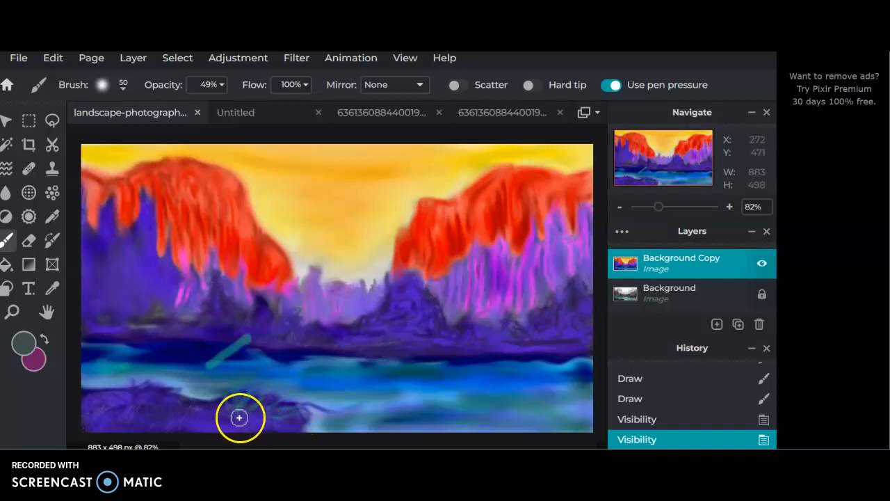
pyautogui.scroll(-2, 252, 375)
pyautogui.scroll(3, 254, 402)
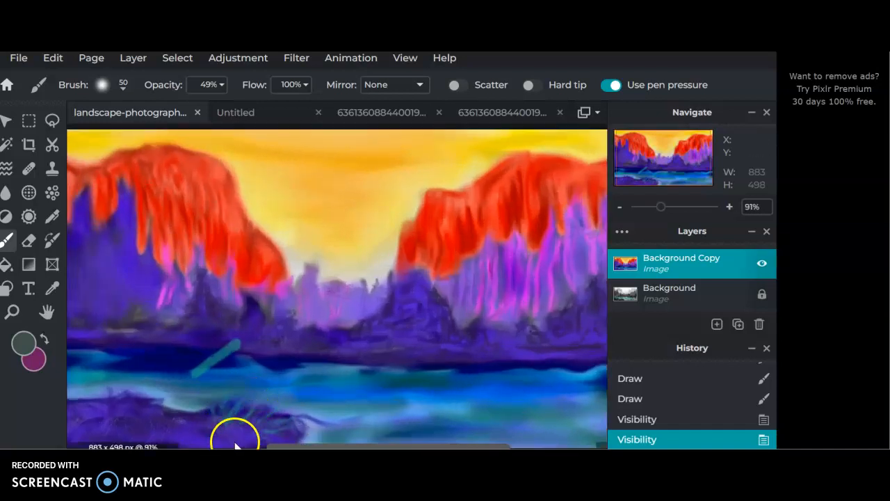
pyautogui.scroll(3, 233, 439)
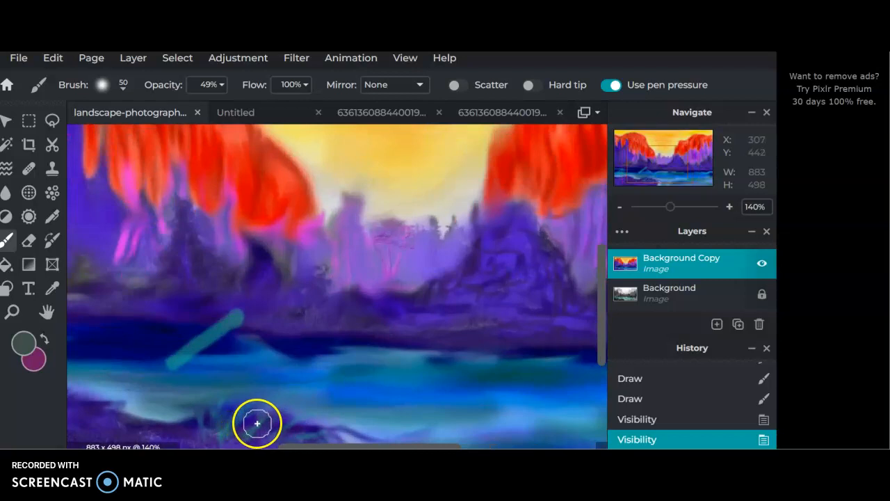
pyautogui.moveTo(602, 298); pyautogui.dragTo(603, 350)
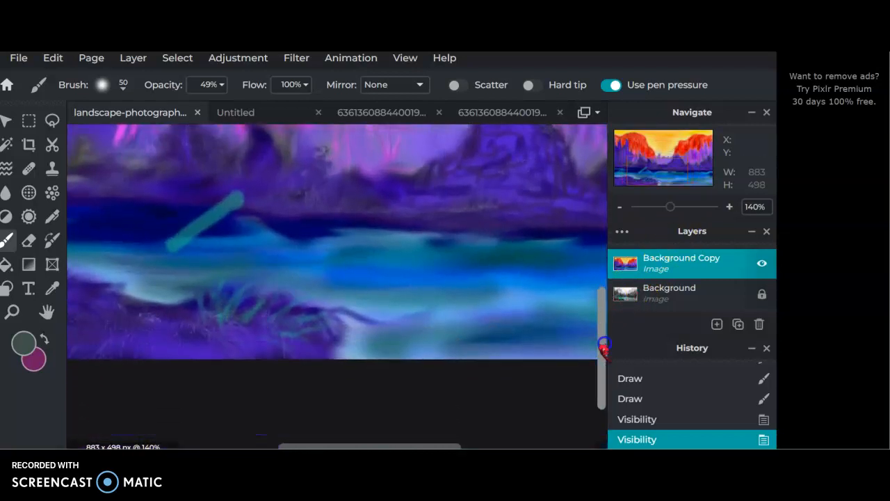
pyautogui.click(23, 344)
pyautogui.click(423, 366)
pyautogui.click(556, 365)
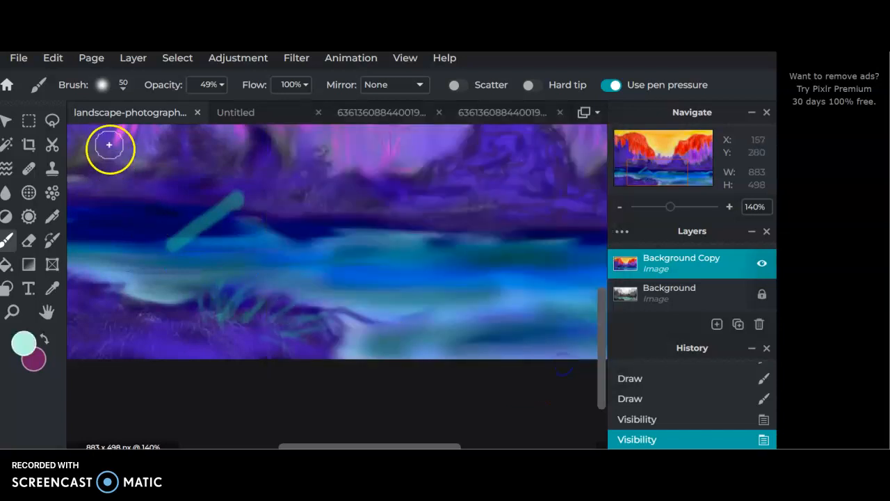
# - Choose the softest 20 px Basic Circular brush and paint pale mint highlights on the grass tuft along the purple riverbank
pyautogui.click(106, 84)
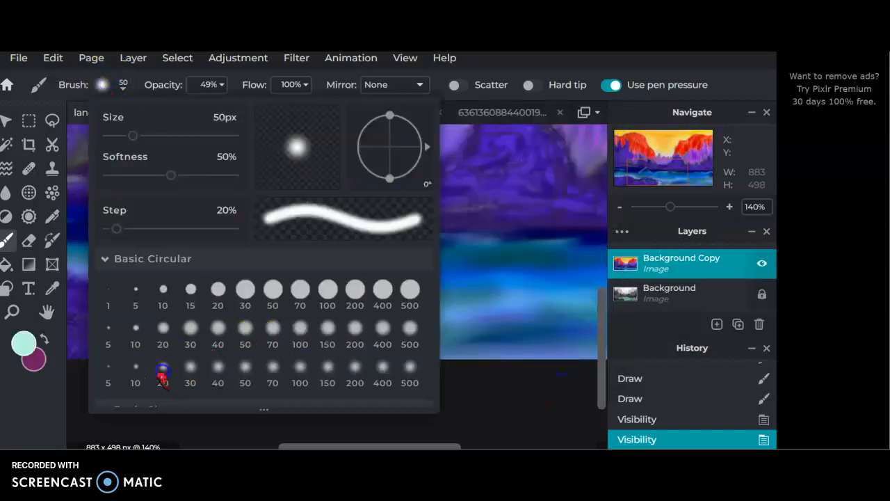
pyautogui.click(163, 372)
pyautogui.click(544, 390)
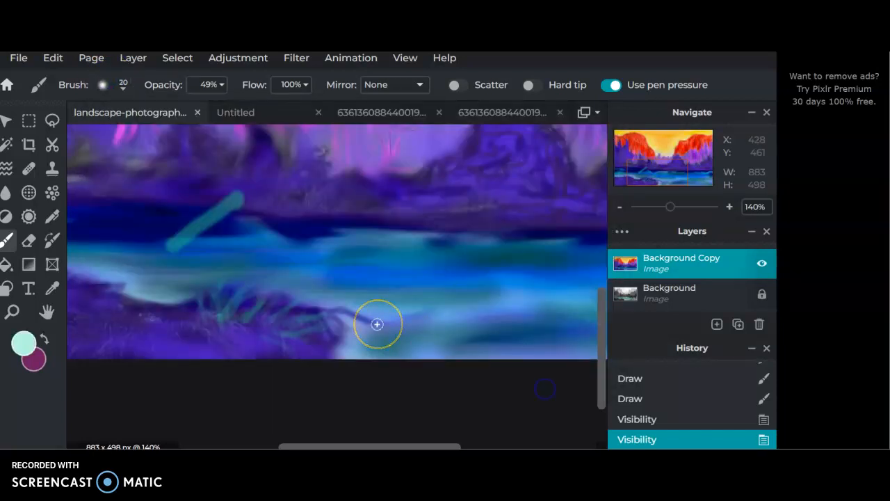
pyautogui.moveTo(263, 336)
pyautogui.mouseDown()
pyautogui.moveTo(294, 325)
pyautogui.moveTo(310, 348)
pyautogui.moveTo(316, 301)
pyautogui.mouseUp()
pyautogui.moveTo(283, 325)
pyautogui.mouseDown()
pyautogui.moveTo(310, 306)
pyautogui.moveTo(337, 315)
pyautogui.mouseUp()
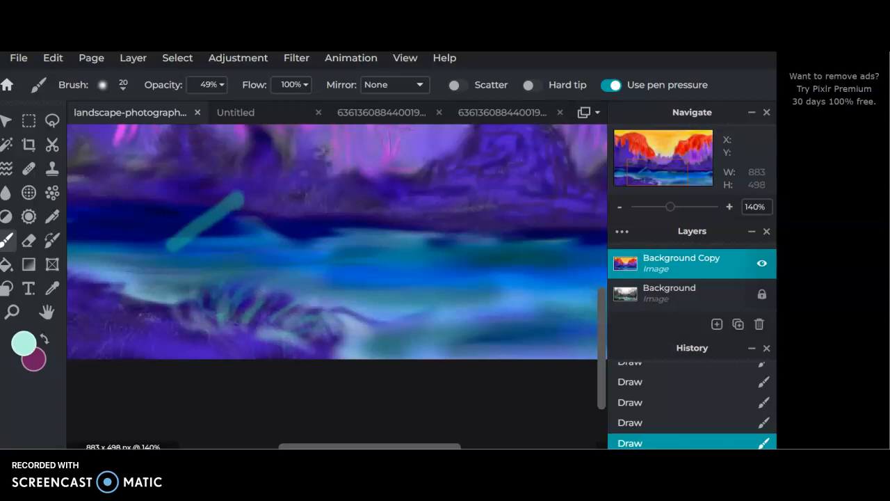
# - Set the foreground color to dark green #116545
pyautogui.click(25, 343)
pyautogui.click(353, 370)
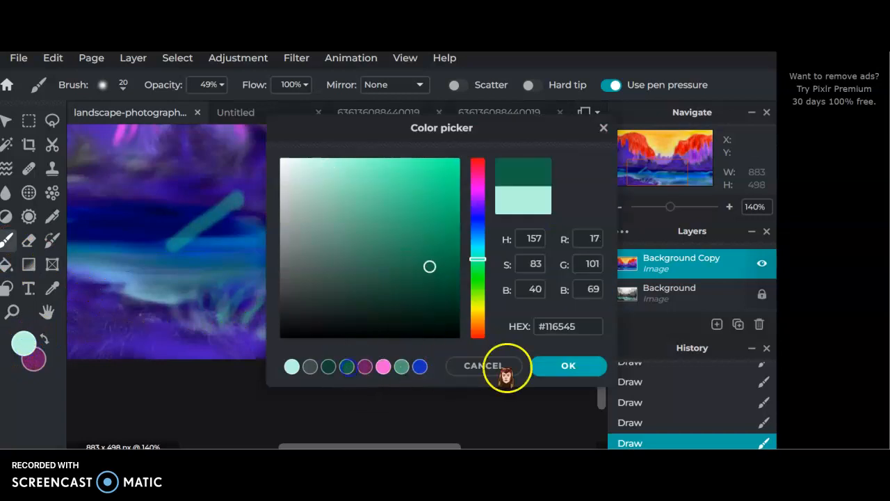
pyautogui.click(569, 364)
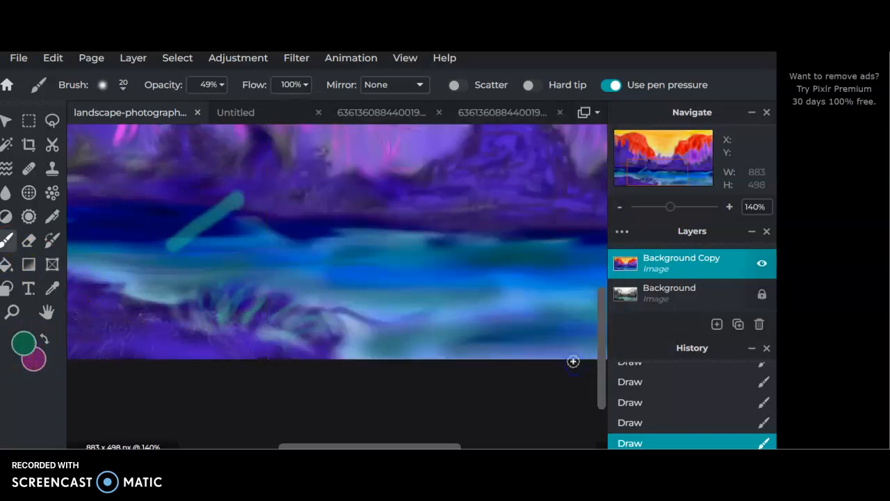